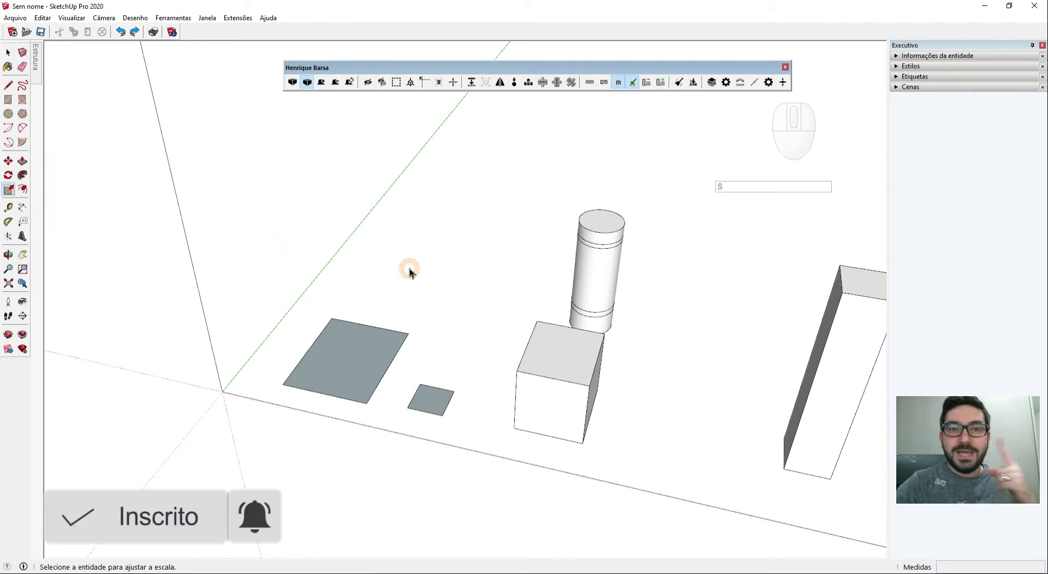
Try scaling the large rectangle uniformly from its far corner, to factors such as 1,39 and 1,30
middle_click_drag(413, 309, 378, 318)
scroll(352, 339, "up", 3)
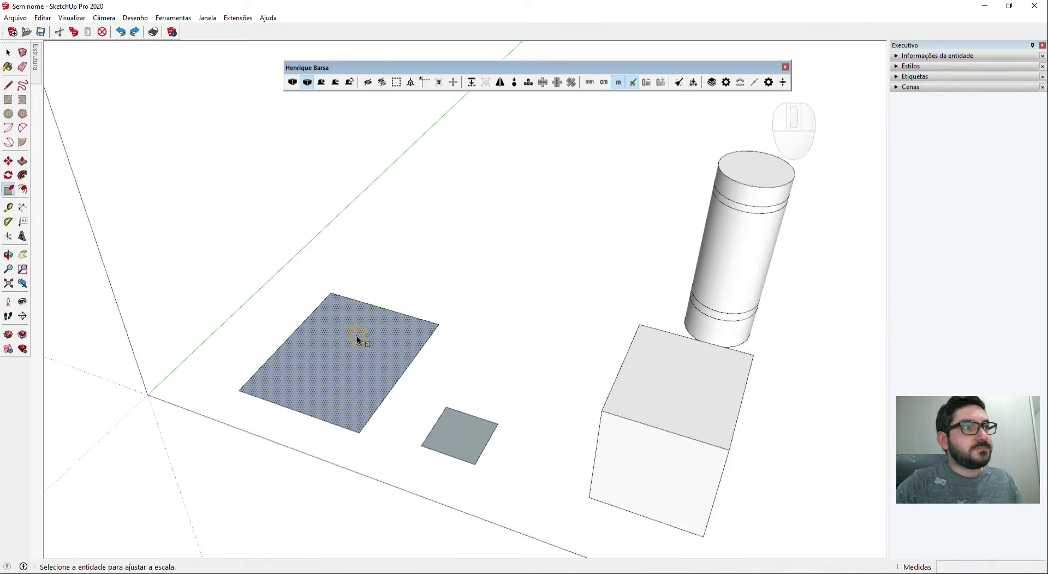
left_click(363, 349)
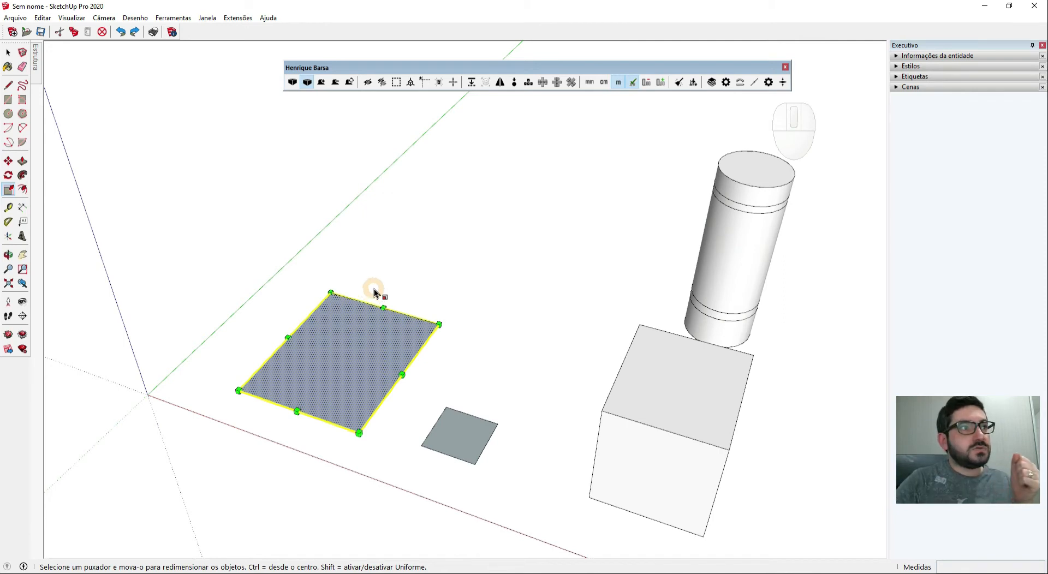
mouse_move(383, 306)
left_mouse_down()
mouse_move(472, 207)
mouse_move(355, 333)
mouse_move(476, 184)
mouse_move(352, 326)
mouse_move(374, 304)
left_mouse_up()
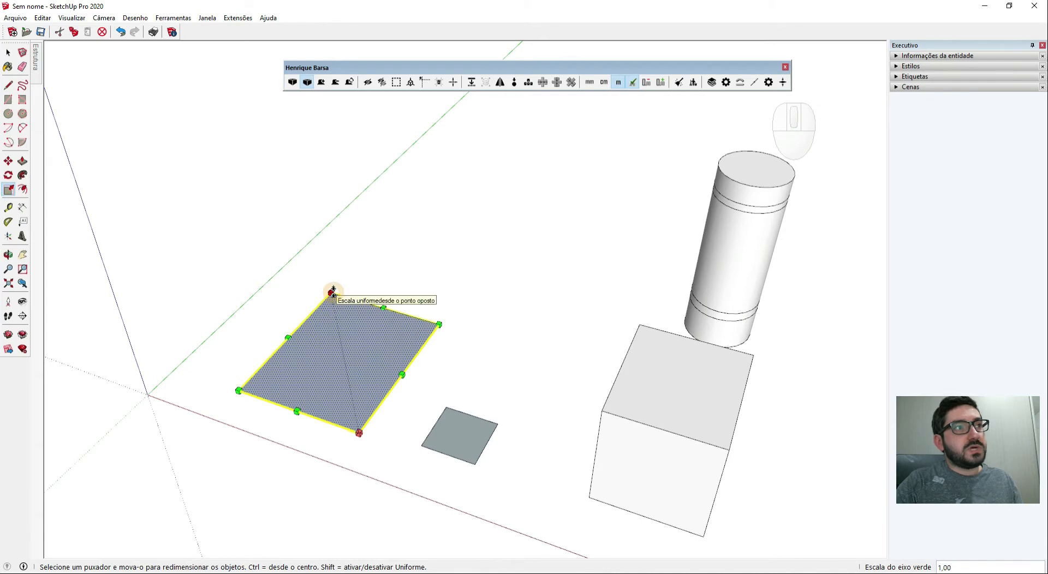
left_click_drag(331, 294, 347, 268)
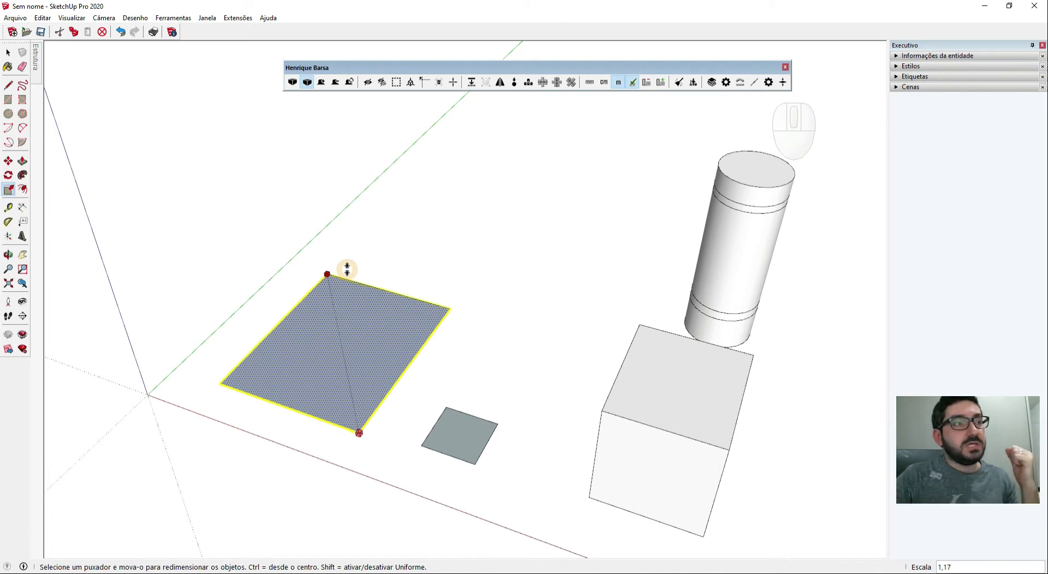
left_click_drag(347, 269, 957, 571)
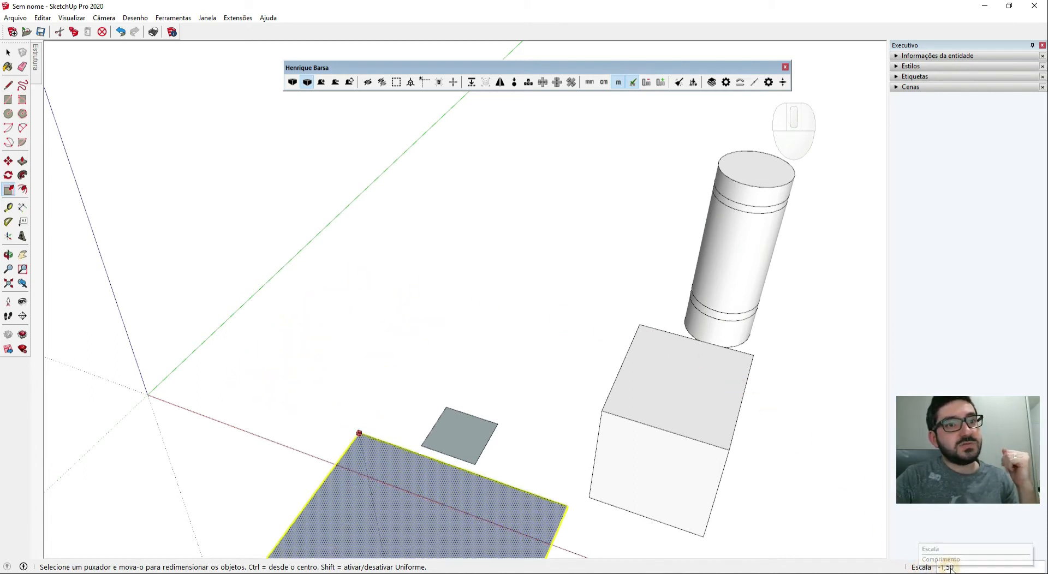
type("0,17")
key("Return")
left_click_drag(525, 316, 335, 247)
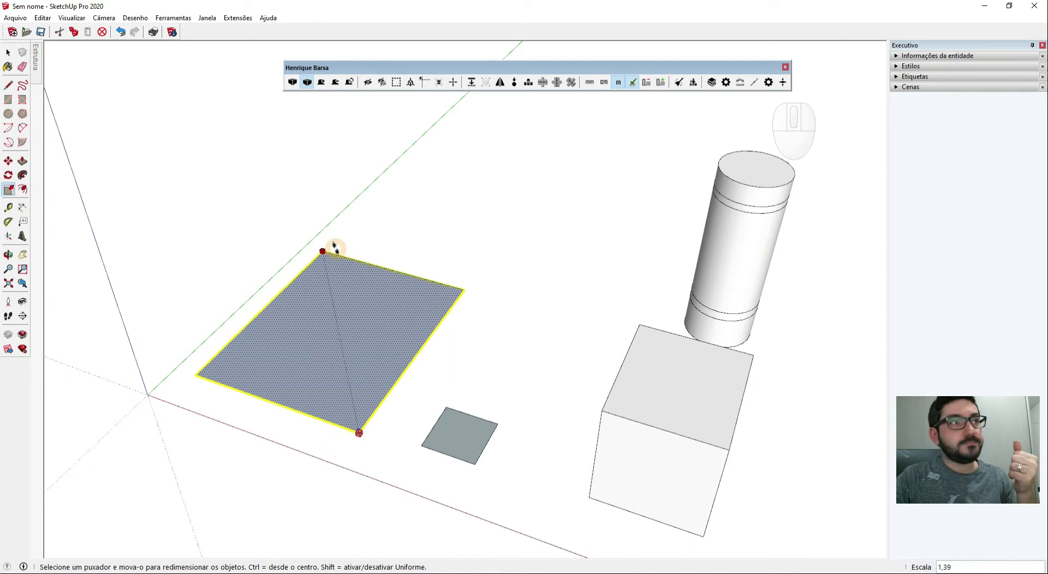
left_click_drag(335, 247, 330, 299)
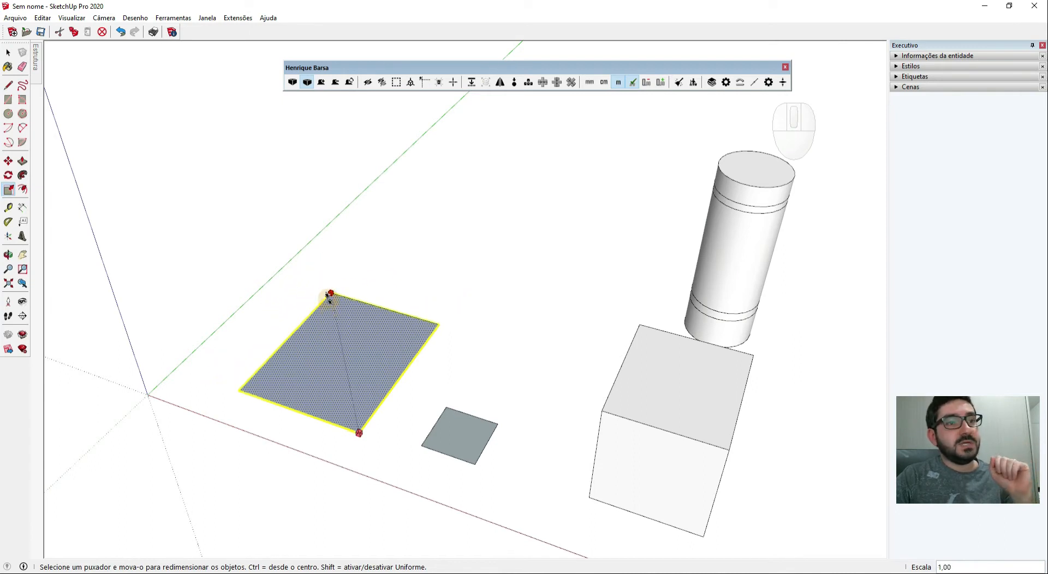
left_click_drag(329, 300, 322, 258)
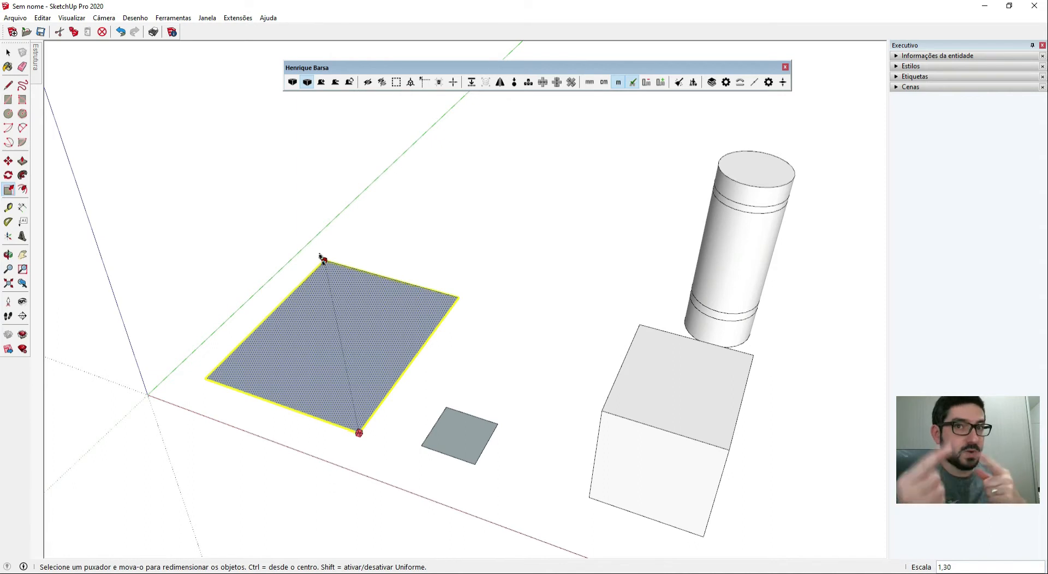
left_click(321, 299)
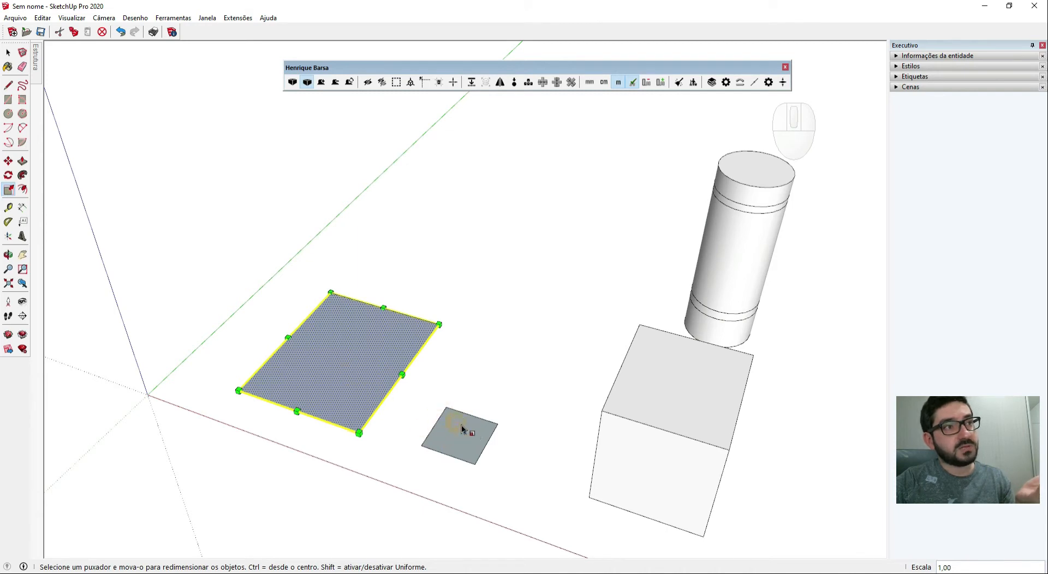
Shrink the large rectangle along the green axis, scaling its far edge to about 0,37 and its near edge to about 0,85
left_click_drag(381, 309, 450, 405)
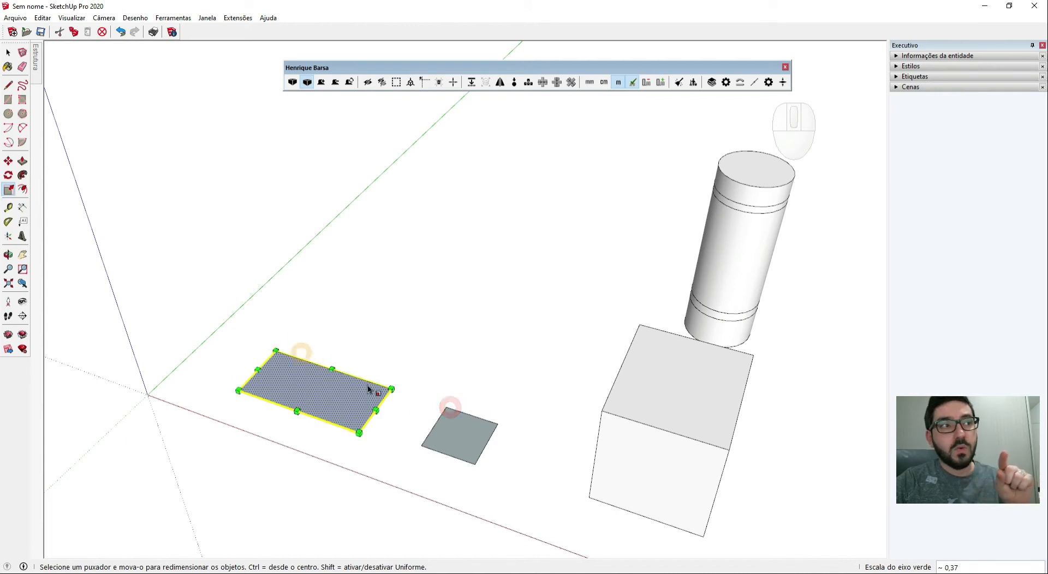
left_click_drag(295, 414, 322, 411)
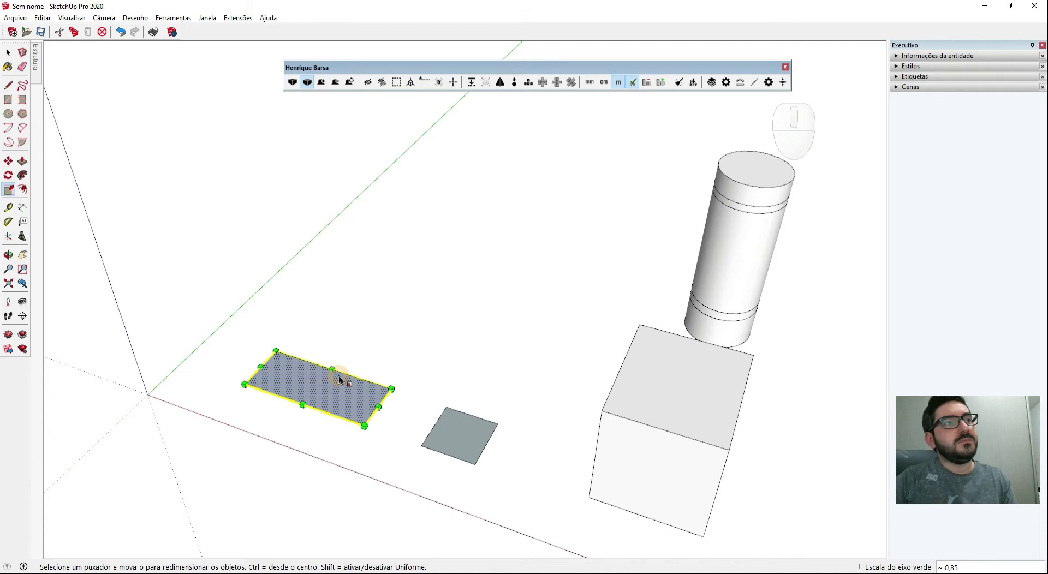
middle_click_drag(338, 380, 335, 377)
key("space")
left_click(349, 351)
Try scaling only the box's top face along the red axis to about 0,13
scroll(349, 351, "down", 2)
middle_click_drag(427, 394, 276, 351, "shift")
key("space")
left_click(398, 351)
scroll(431, 355, "up", 3)
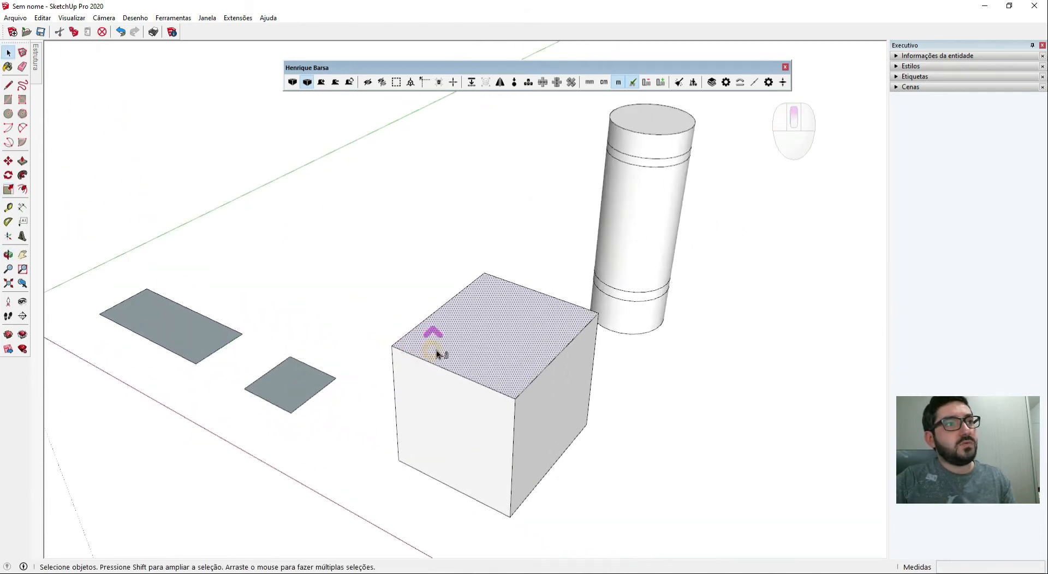
triple_click(439, 347)
mouse_move(373, 377)
middle_mouse_down()
mouse_move(369, 393)
mouse_move(377, 382)
middle_mouse_up()
left_click(431, 338)
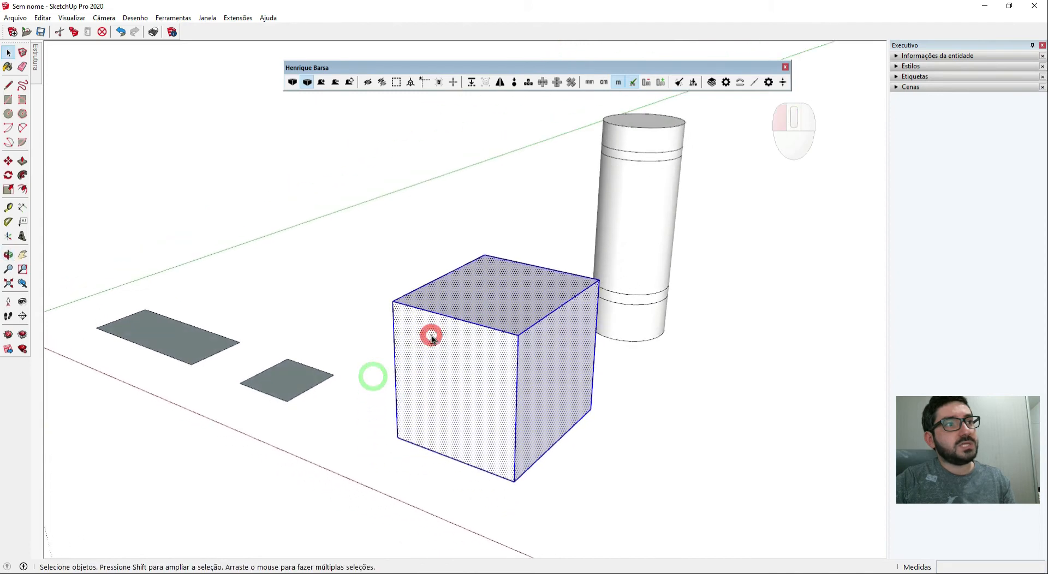
left_click(478, 285)
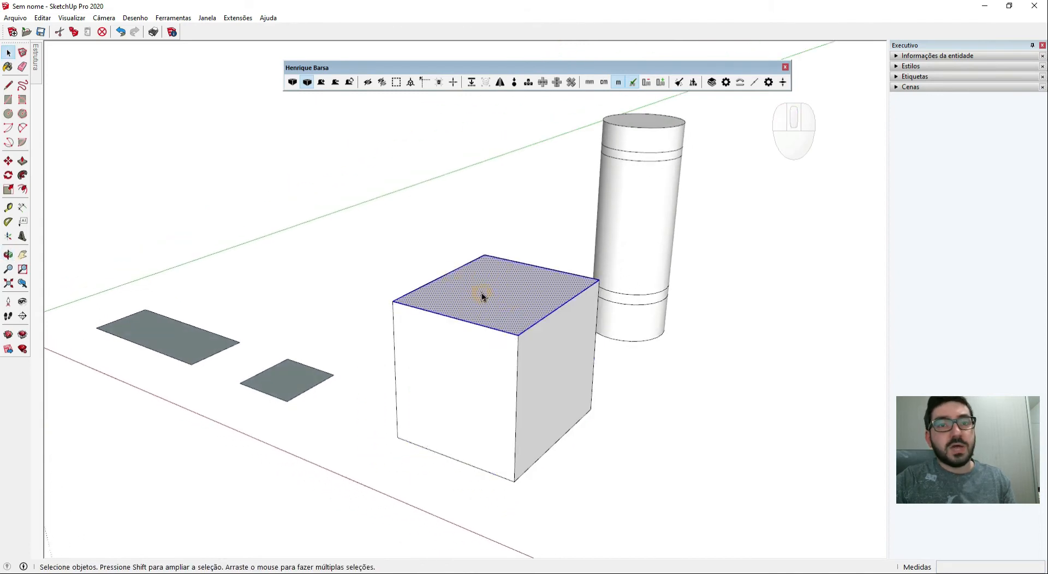
key("s")
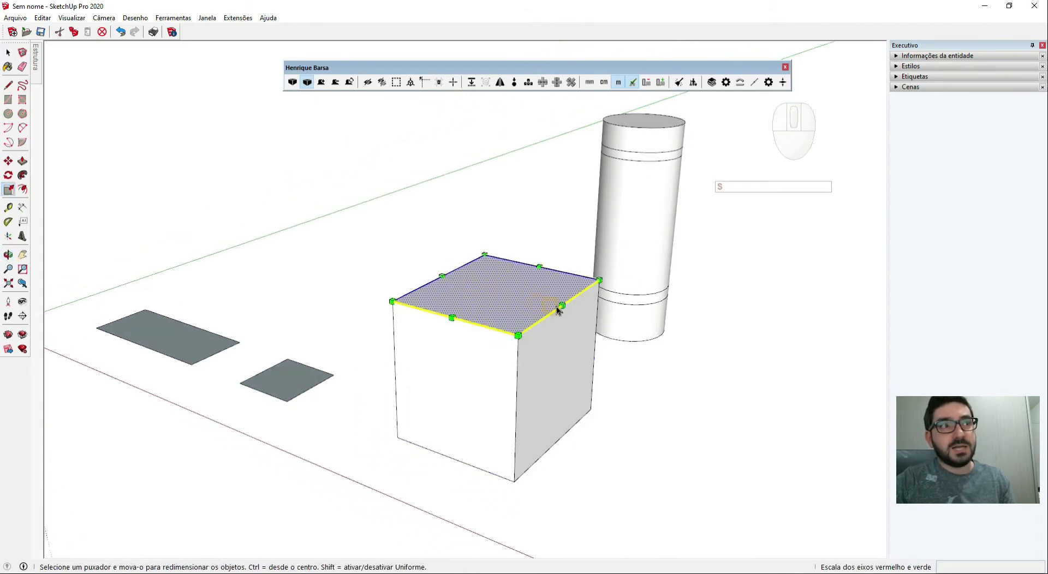
left_click_drag(557, 310, 444, 287)
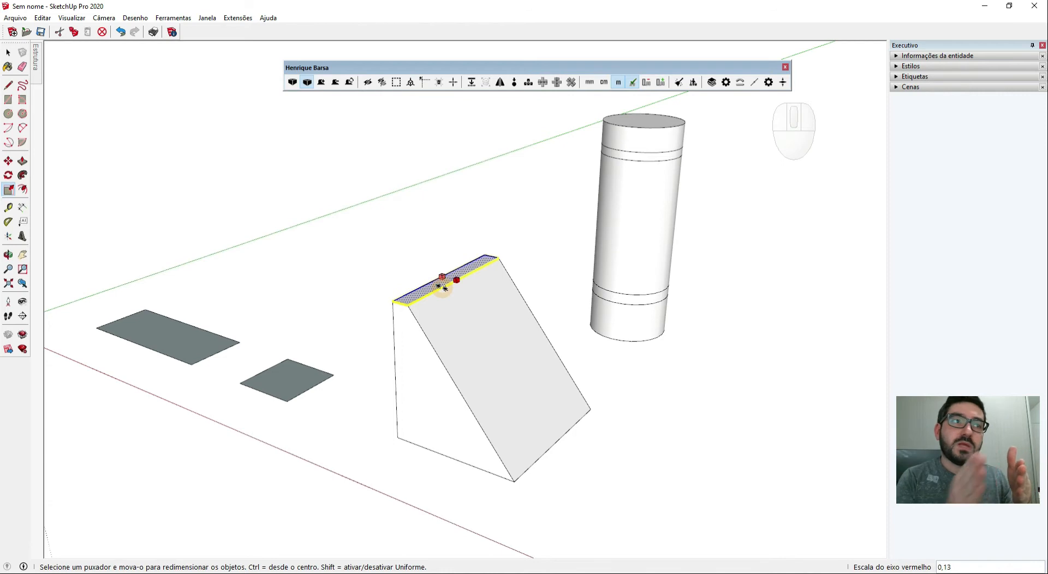
left_click_drag(444, 286, 534, 319)
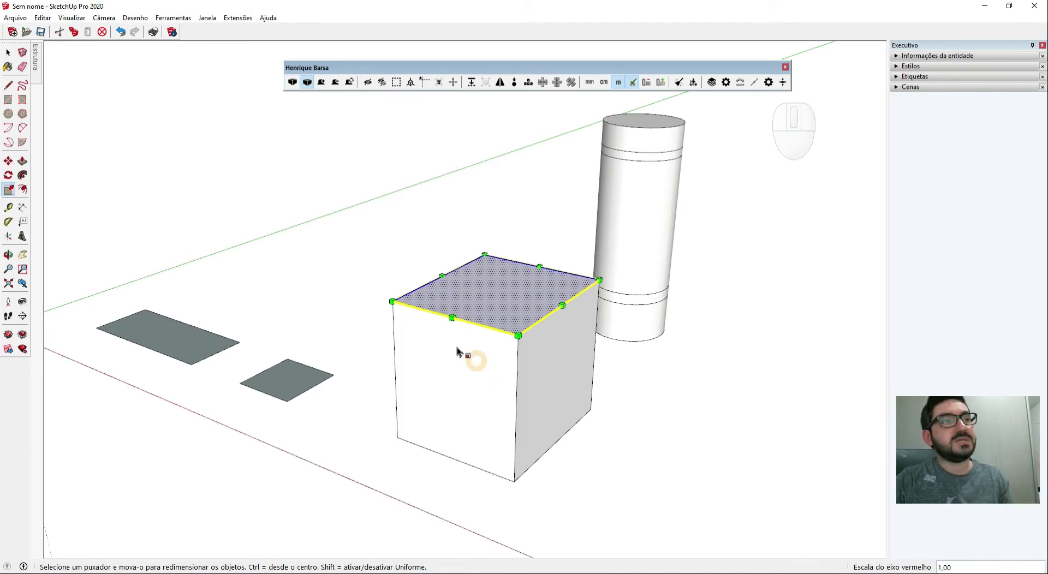
Try tapering the box by scaling its top face along the green and red axes, and undo both scalings
left_click_drag(452, 316, 510, 294)
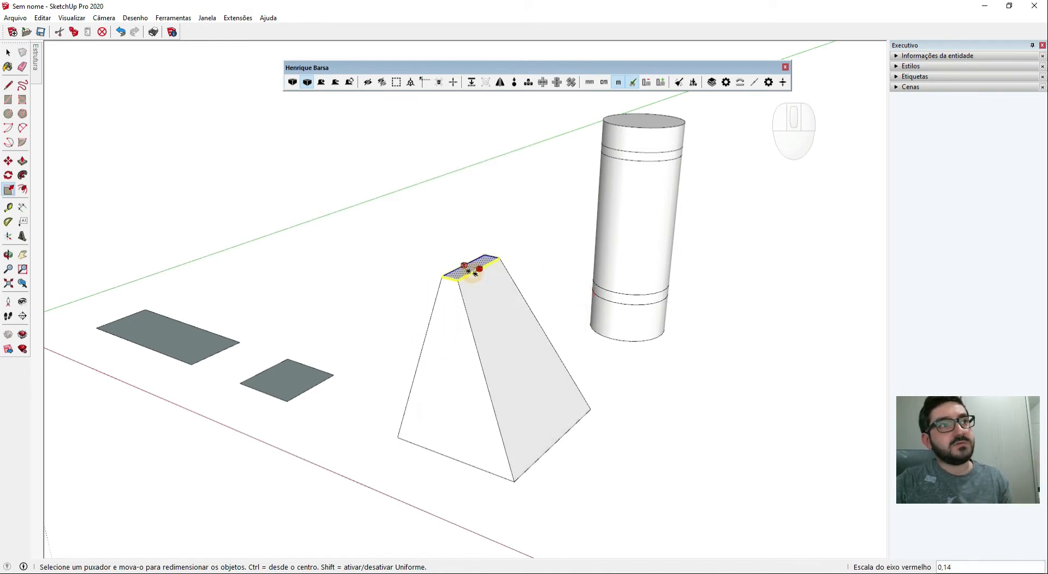
left_click(470, 274)
middle_click_drag(521, 395, 464, 426)
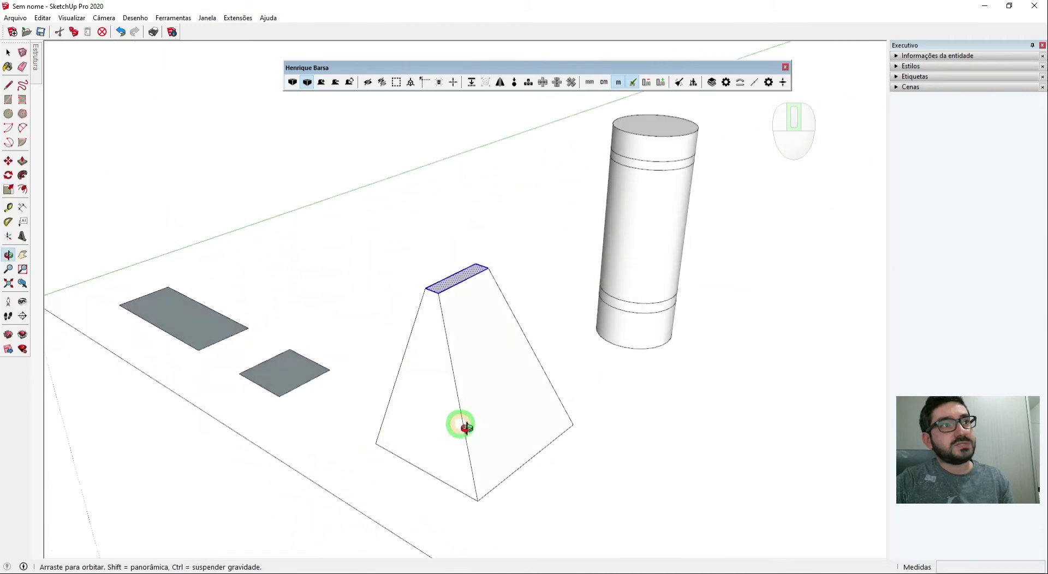
key("ctrl+z")
key("ctrl+z")
Scale one side of the box upward along the blue axis so that its top slopes
middle_click_drag(526, 380, 747, 457)
key("space")
left_click(484, 351)
key("s")
left_click(520, 280)
left_click(520, 180)
Scale the box's sloped top face along the blue axis and clear the selection
key("space")
left_click(568, 282)
key("s")
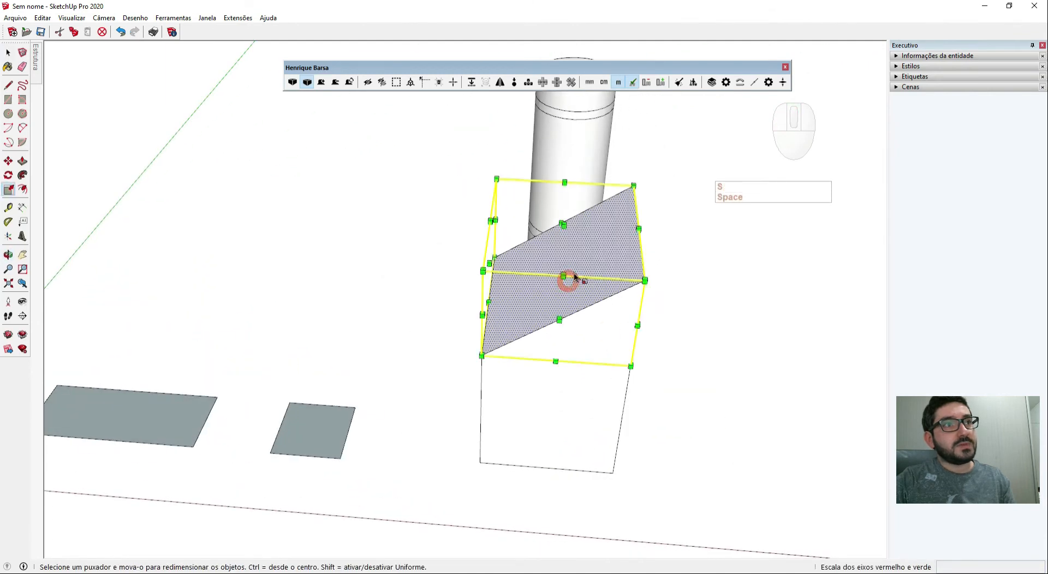
left_click(563, 224)
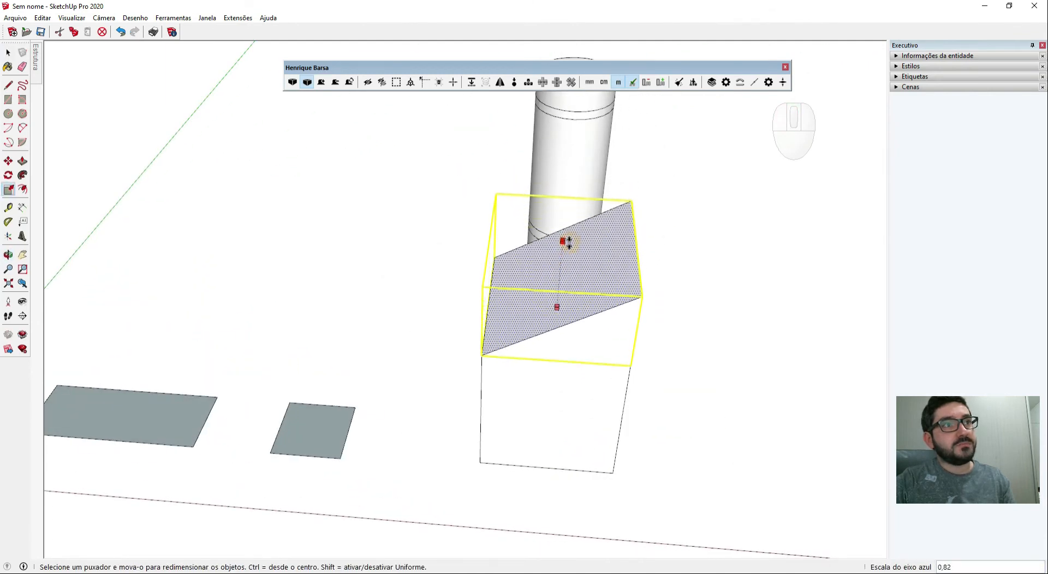
left_click(573, 205)
mouse_move(599, 284)
middle_mouse_down()
mouse_move(435, 281)
mouse_move(459, 306)
middle_mouse_up()
key("space")
left_click(586, 338)
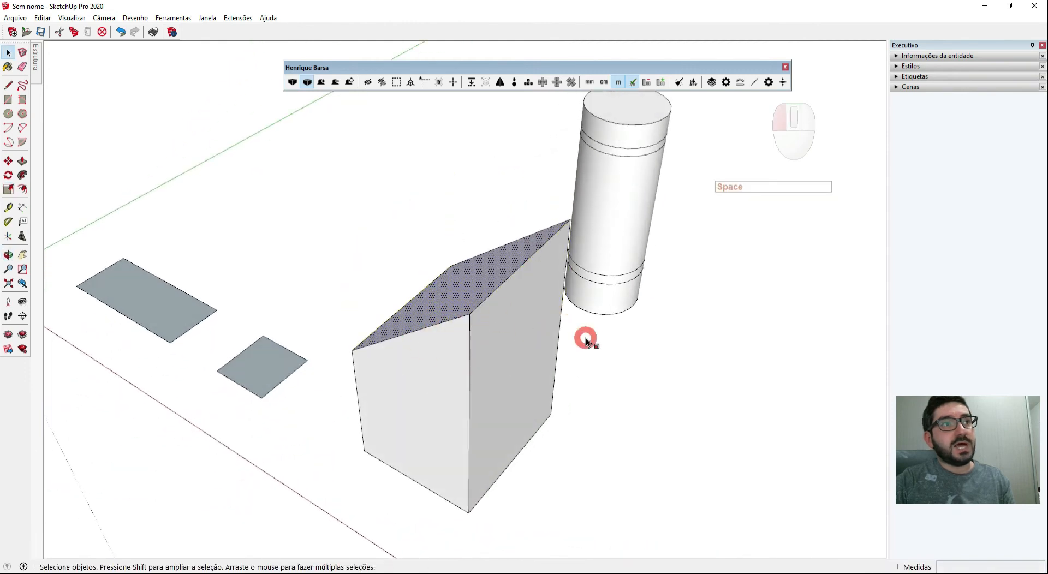
Shrink the uppermost ring edge below the cylinder's top rim by scaling it about its center
middle_click_drag(605, 254, 500, 363, "shift")
scroll(571, 254, "up", 3)
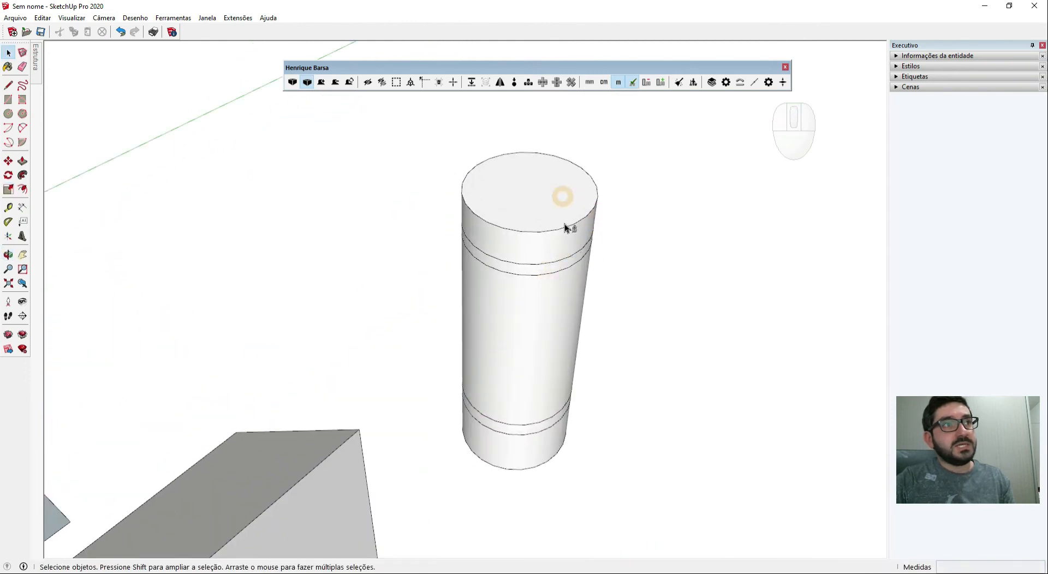
left_click(564, 230)
middle_click_drag(574, 215, 571, 133)
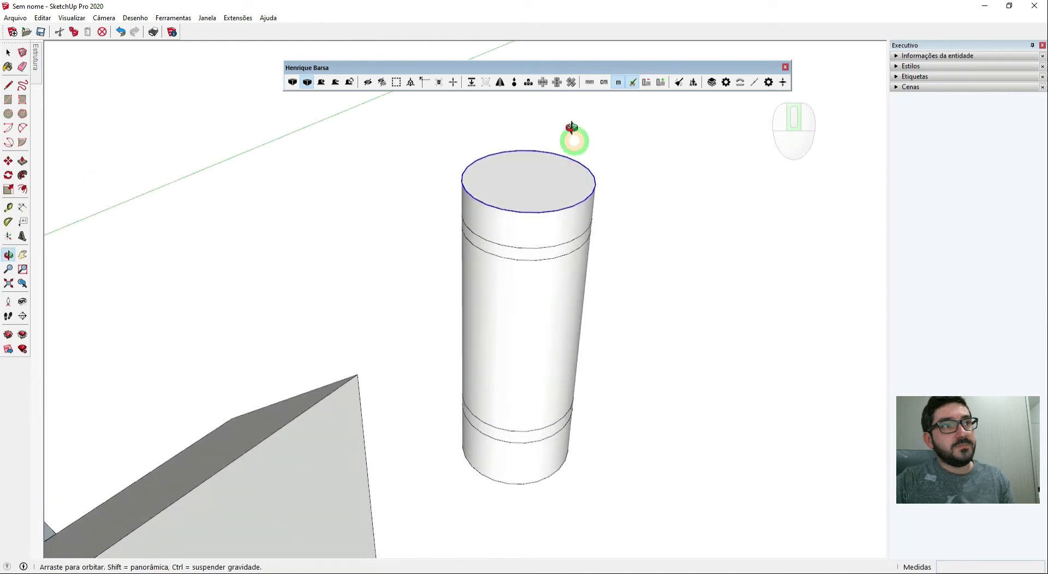
left_click(569, 240)
scroll(570, 240, "up", 2)
left_click(568, 234)
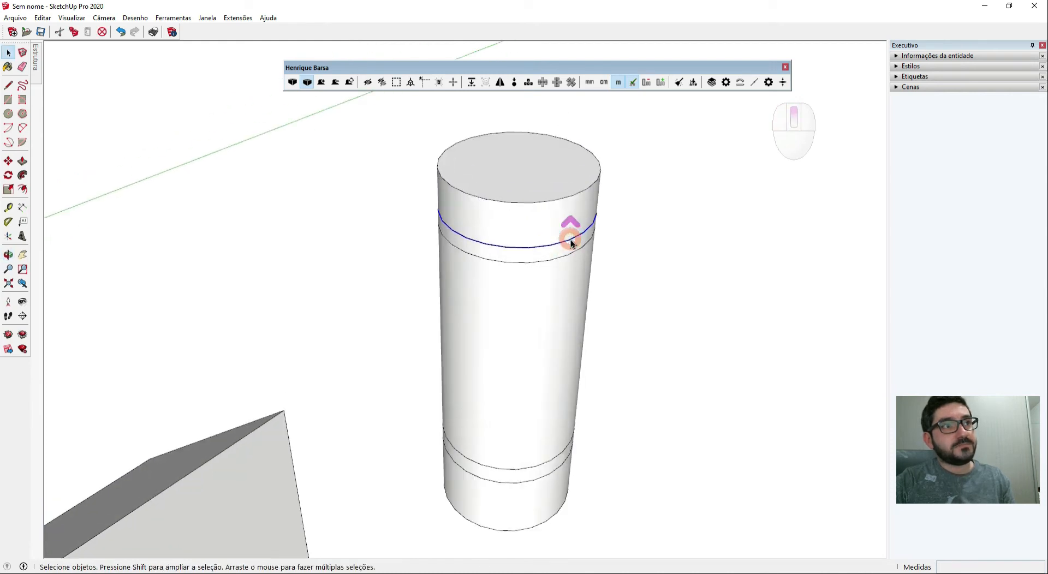
key("s")
left_click_drag(626, 204, 577, 241)
key("ctrl")
middle_click_drag(566, 264, 543, 174)
Shrink the second ring edge from the cylinder's top by scaling it about its center
key("space")
left_click(551, 225)
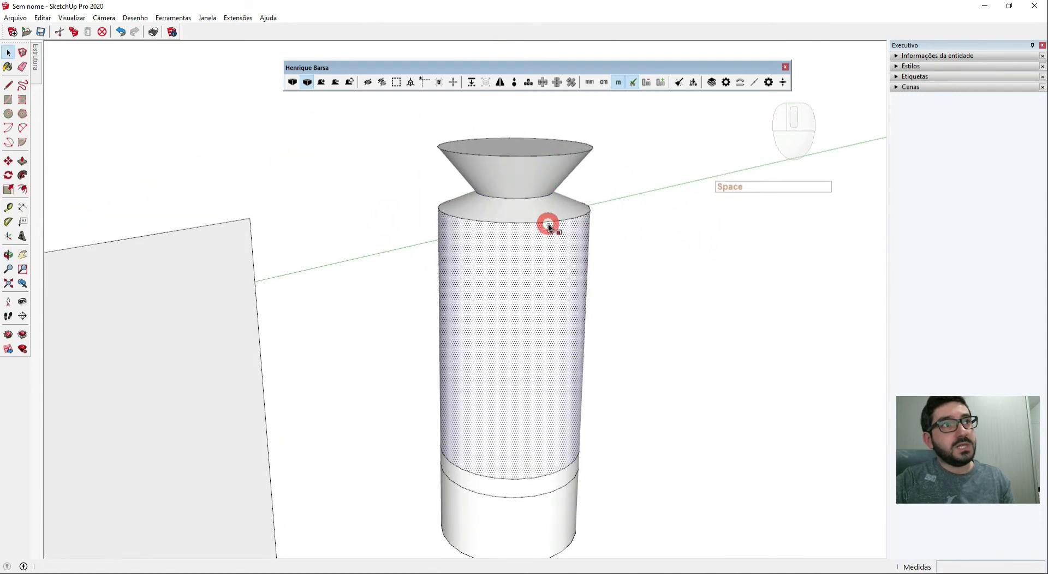
left_click(561, 221)
key("s")
left_click_drag(621, 207, 583, 211, "ctrl")
middle_click_drag(583, 212, 590, 283)
key("space")
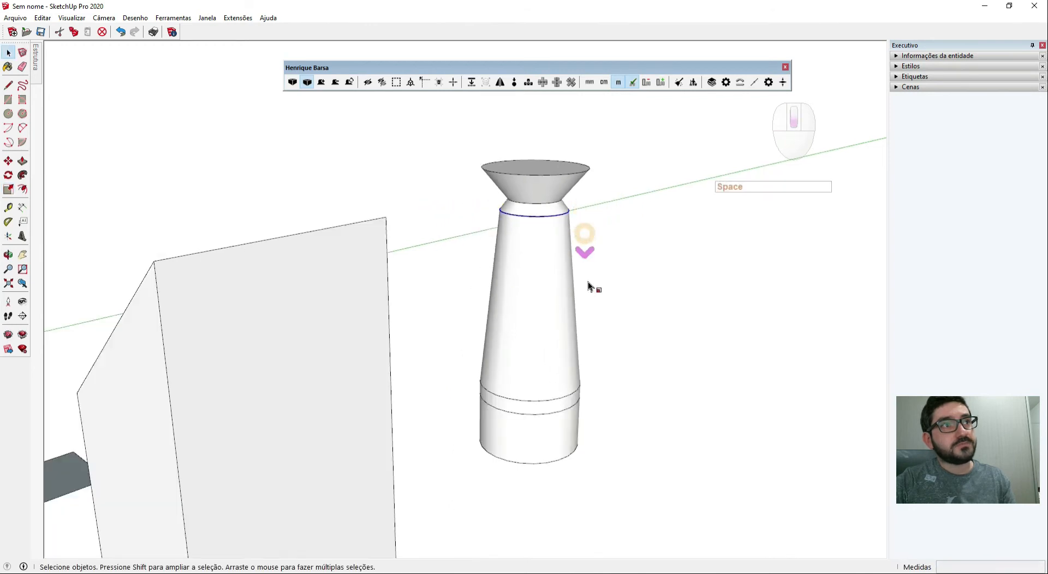
Enlarge the lowest ring edge above the cylinder's base by scaling it about its center
left_click(563, 410)
key("s")
left_click_drag(599, 393, 613, 393, "ctrl")
key("space")
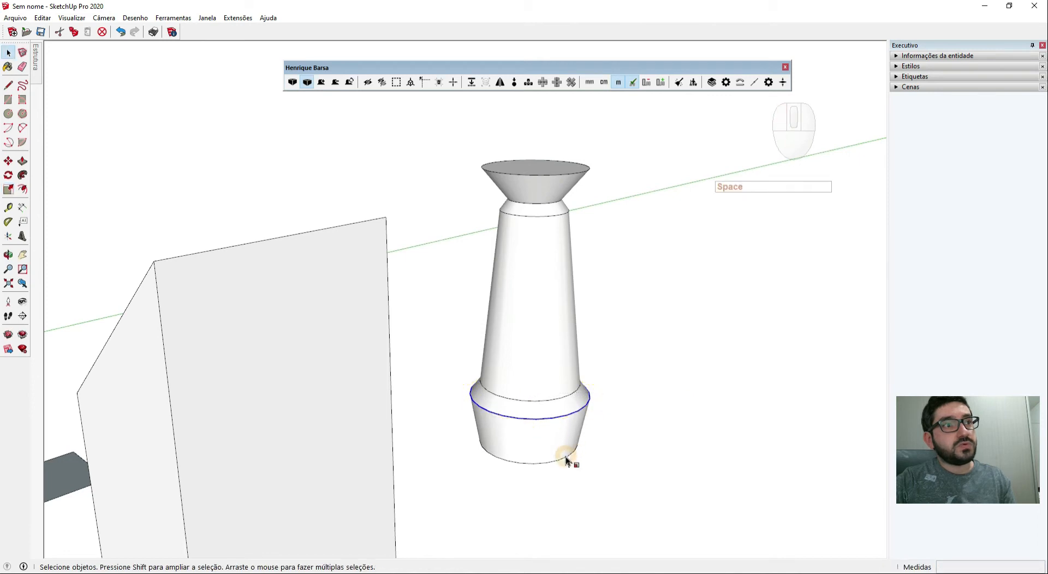
Widen the cylinder's base by scaling its bottom edge outward about its center
left_click(562, 459)
key("s")
left_click_drag(597, 431, 613, 436, "ctrl")
key("space")
left_click(573, 171)
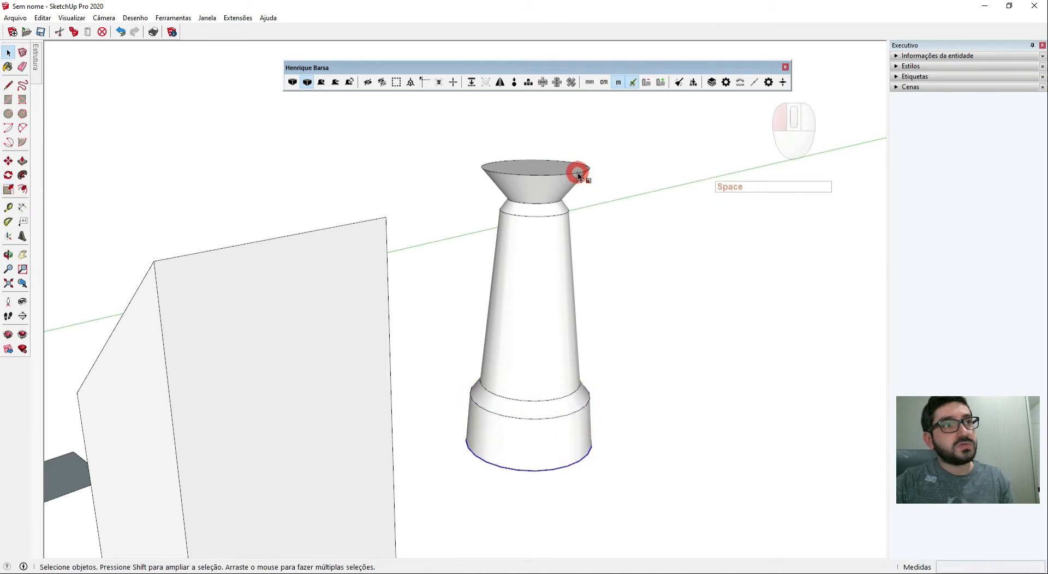
key("s")
scroll(579, 195, "down", 4)
middle_click_drag(477, 246, 556, 318)
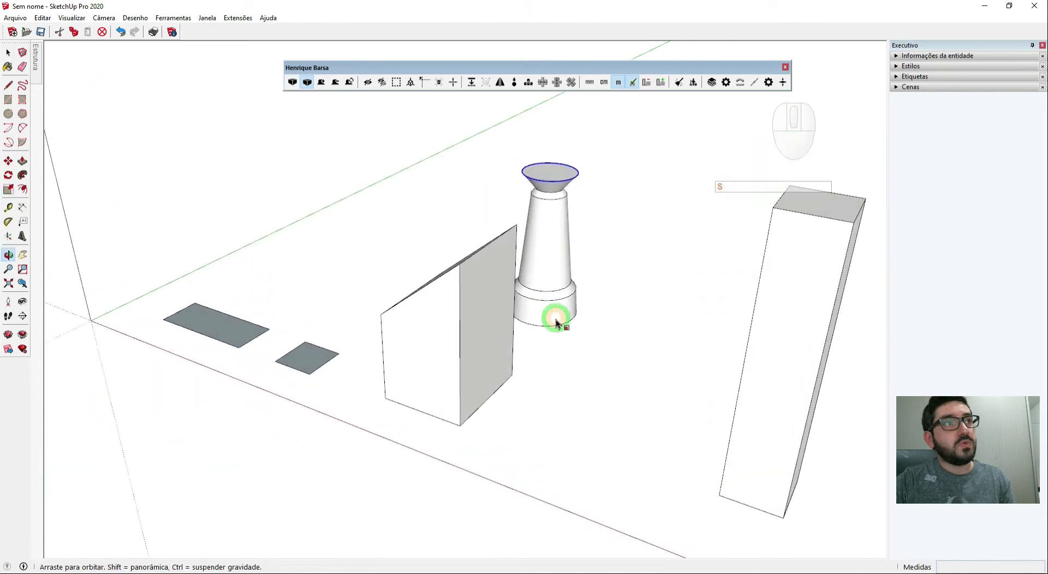
key("space")
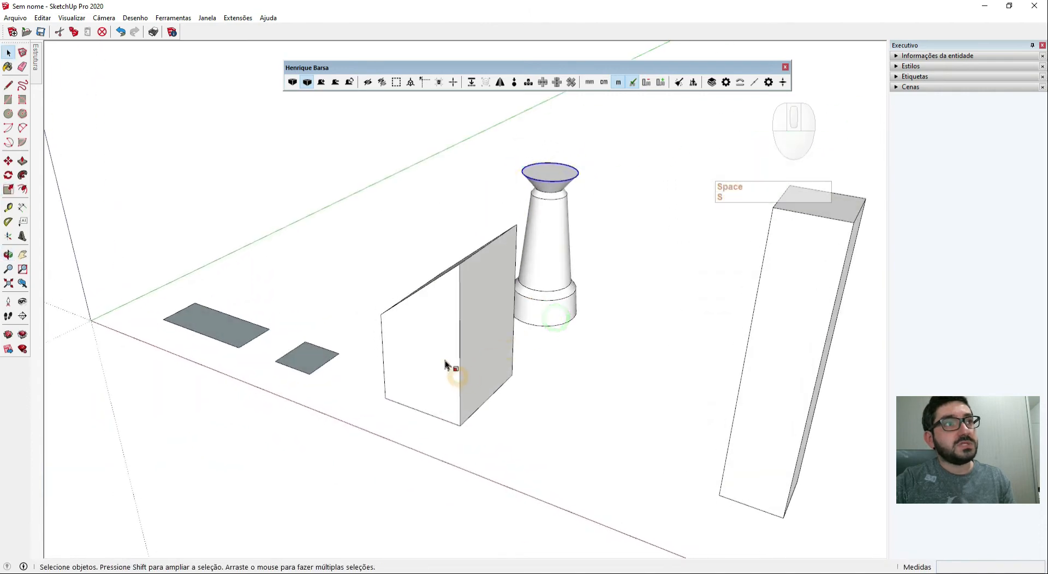
Shrink the sloped box's tall side face uniformly about its center to 0,17
left_click(485, 299)
middle_click_drag(485, 299, 498, 334)
key("s")
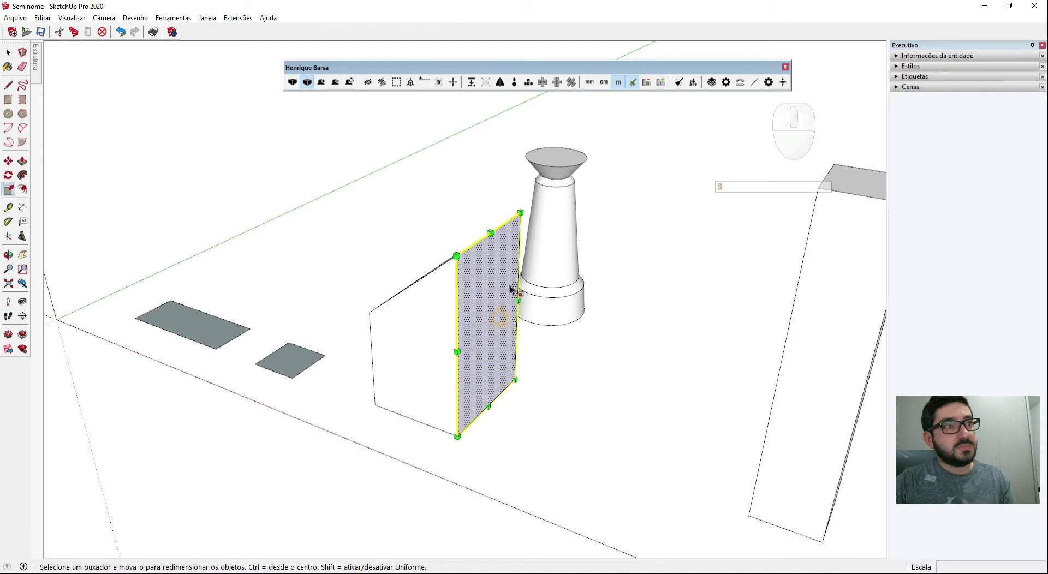
left_click_drag(521, 210, 510, 307, "ctrl")
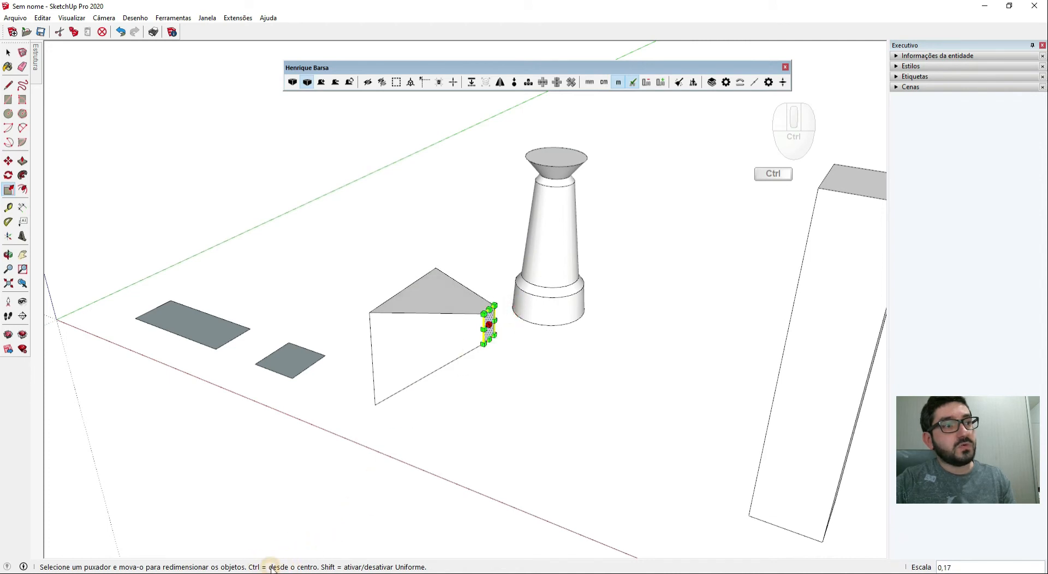
scroll(364, 409, "down", 2)
key("space")
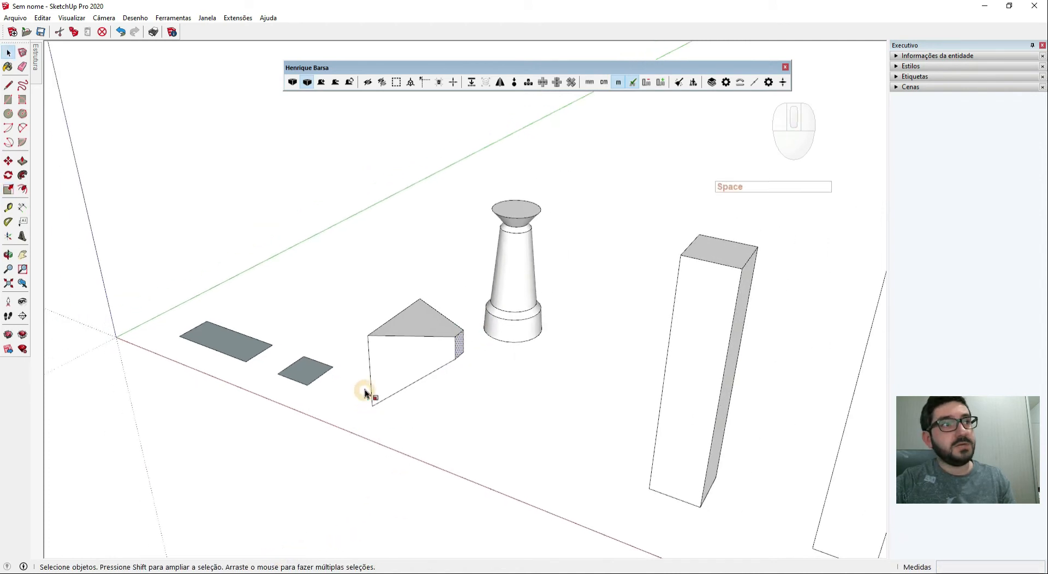
scroll(365, 385, "down", 2)
left_click(365, 332)
scroll(366, 334, "down", 2)
scroll(475, 361, "up", 2)
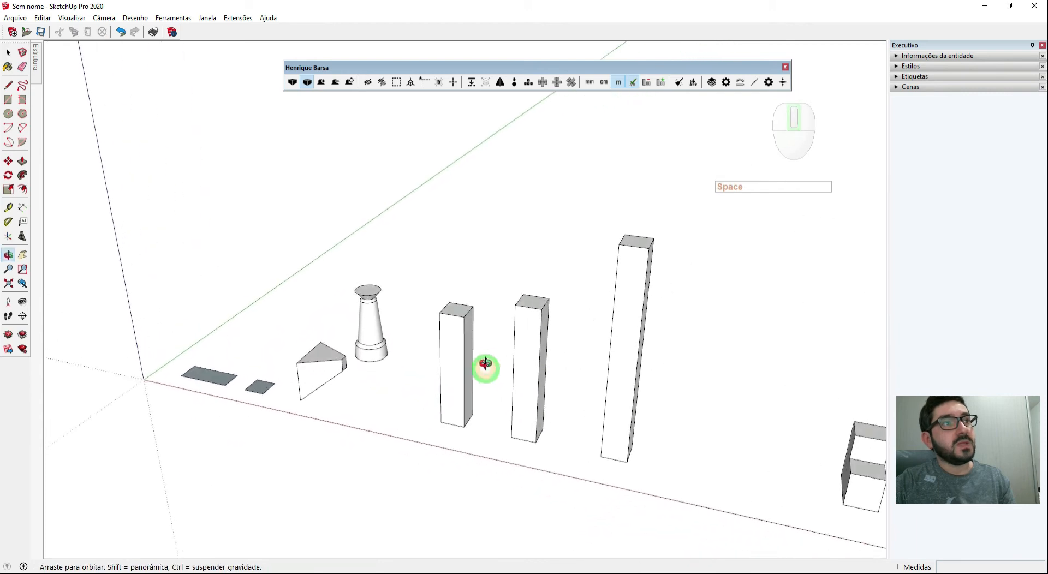
left_click(515, 332)
left_click(471, 342)
left_click(486, 274)
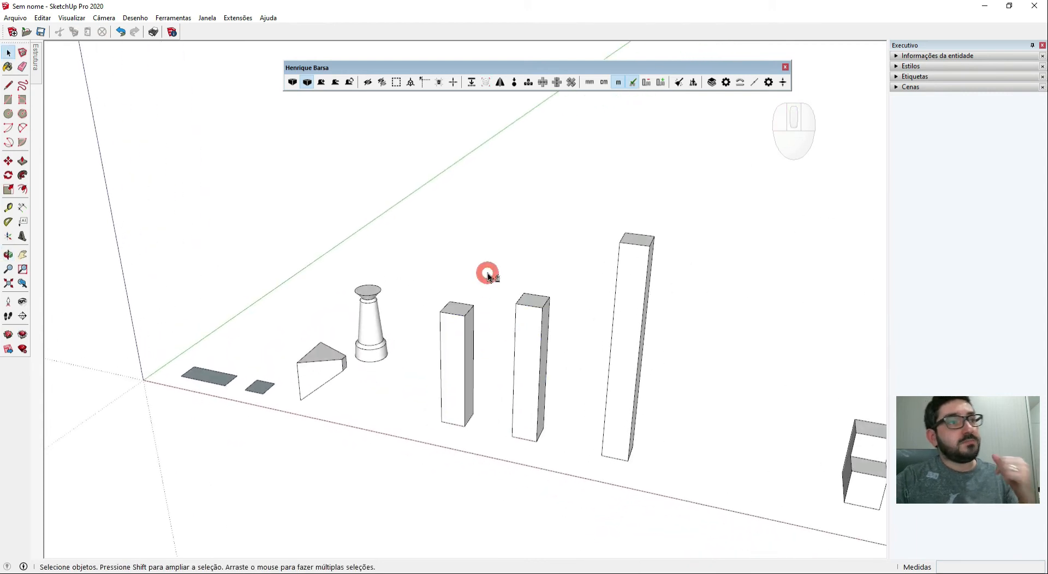
left_click(461, 355)
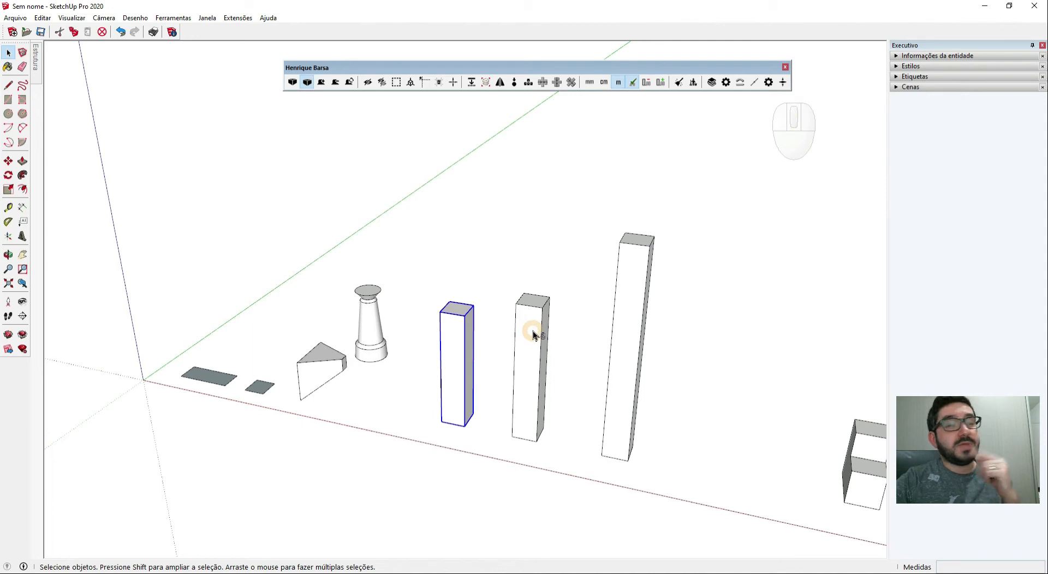
left_click(210, 377)
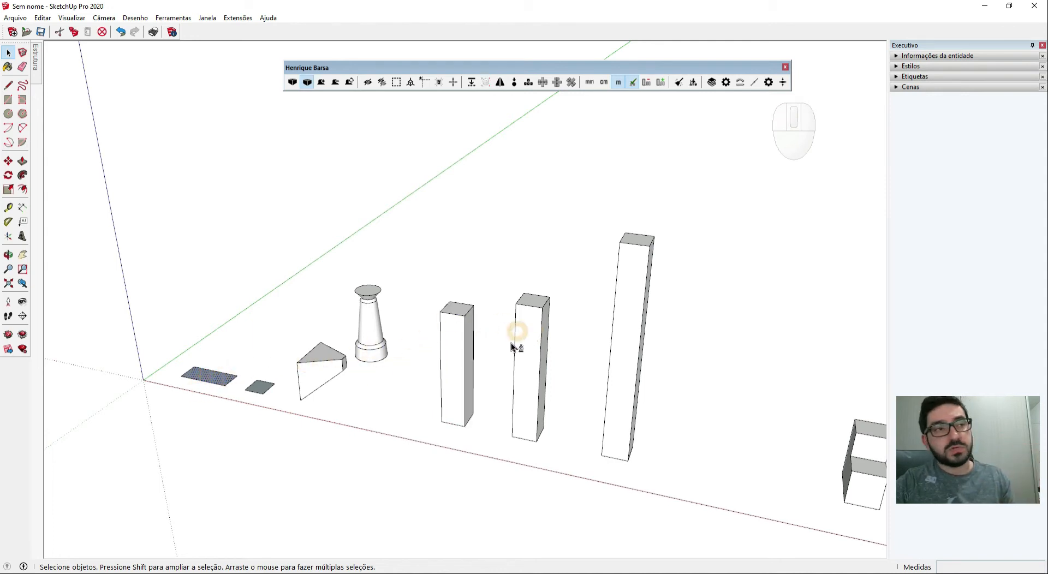
left_click(461, 340)
left_click(492, 346)
middle_click_drag(492, 346, 498, 352)
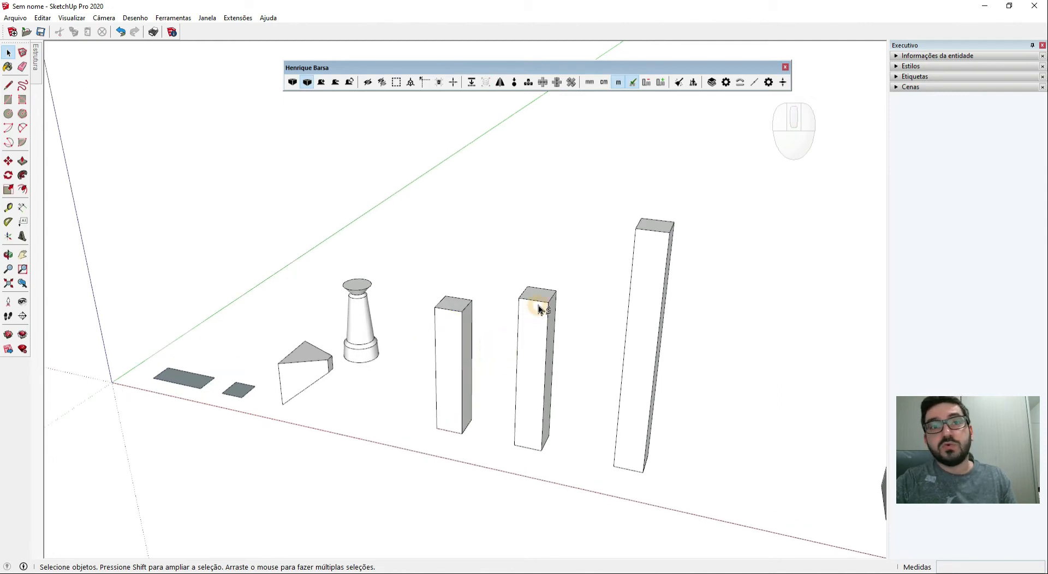
left_click(451, 334)
left_click(536, 317)
left_click(679, 293)
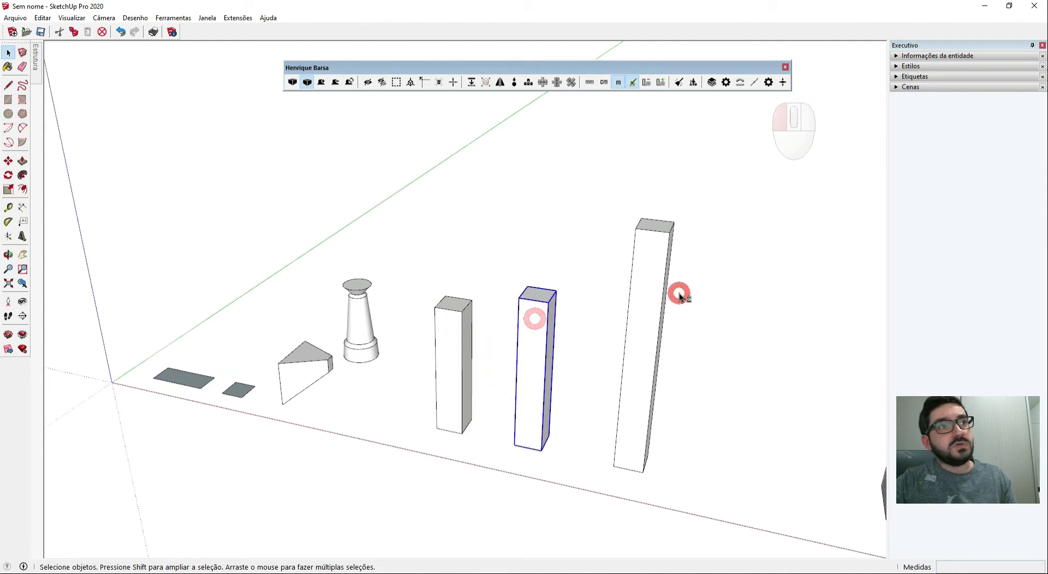
left_click(654, 293)
left_click(467, 334)
Push the middle column's top face down to the height of the first column beside it
left_click(529, 313)
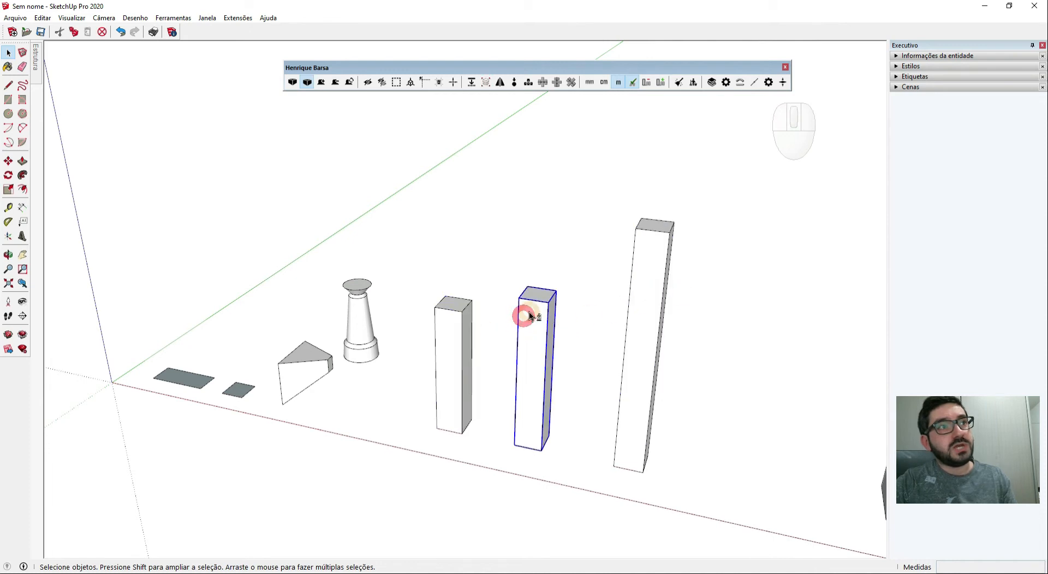
double_click(529, 315)
key("p")
left_click(532, 299)
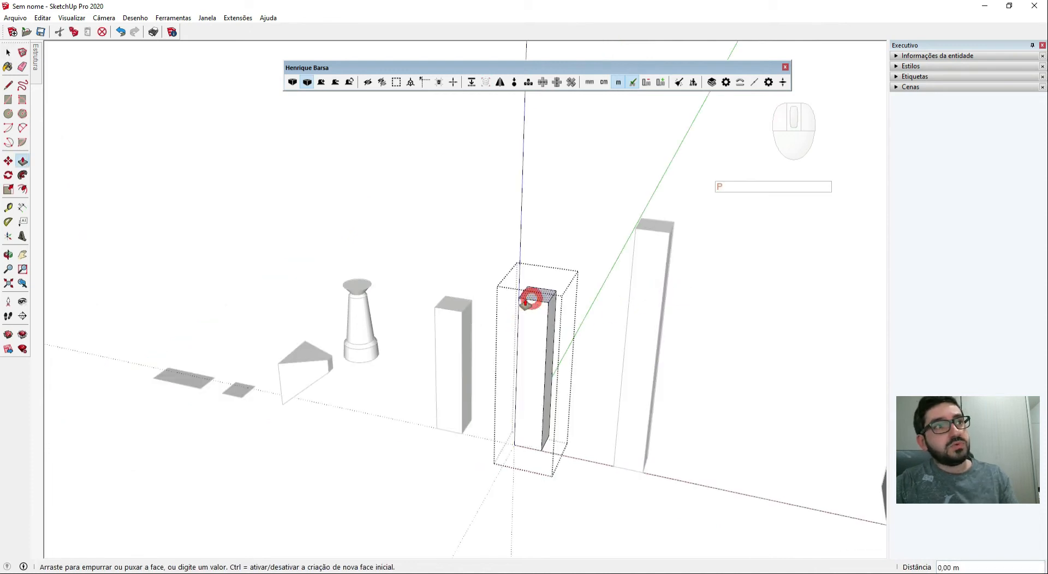
left_click(460, 310)
key("space")
left_click(460, 441)
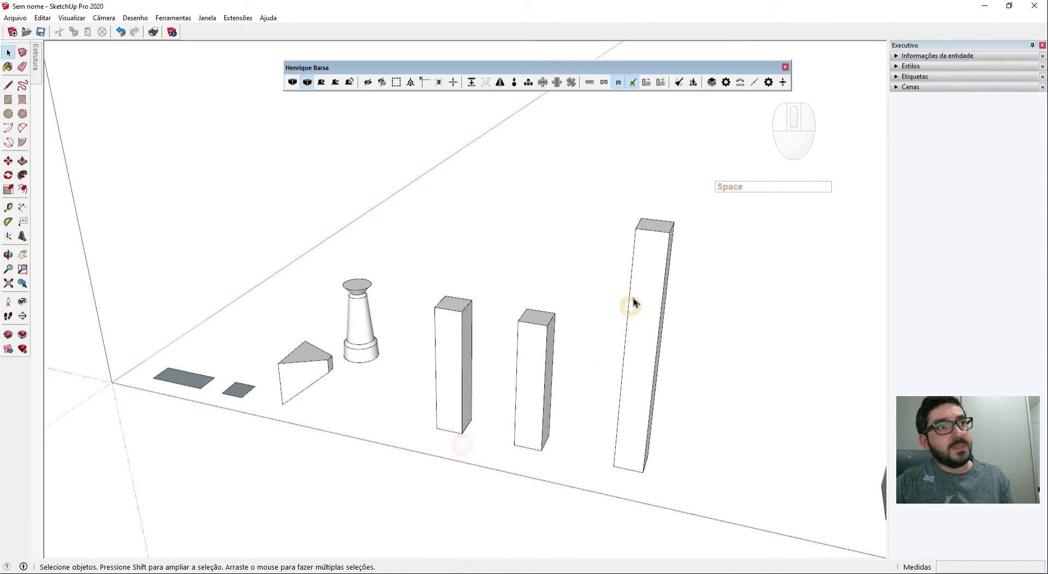
Scale the tallest column along the blue axis to about 0,57, down to the middle column's height
left_click(633, 294)
key("s")
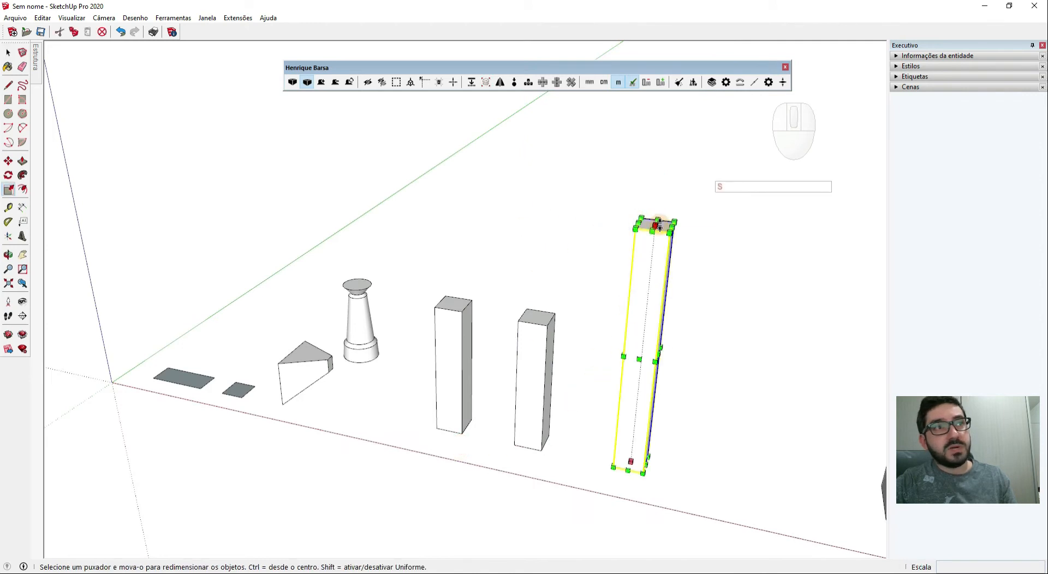
left_click_drag(656, 224, 550, 315)
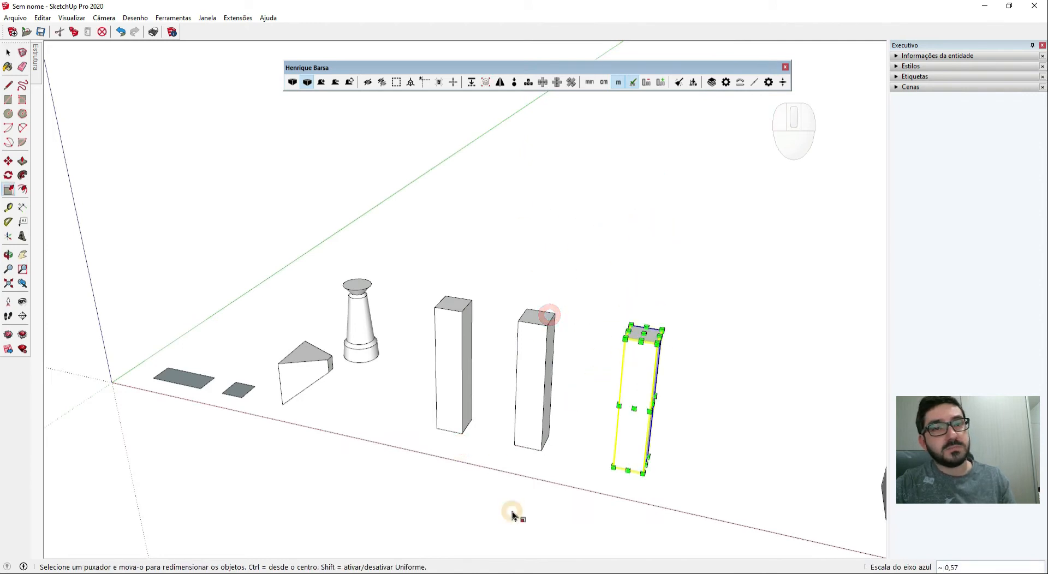
Stretch the same column along the green axis to a scale of 1,88
middle_click_drag(556, 495, 467, 386)
scroll(453, 469, "up", 3)
middle_click_drag(449, 472, 505, 463)
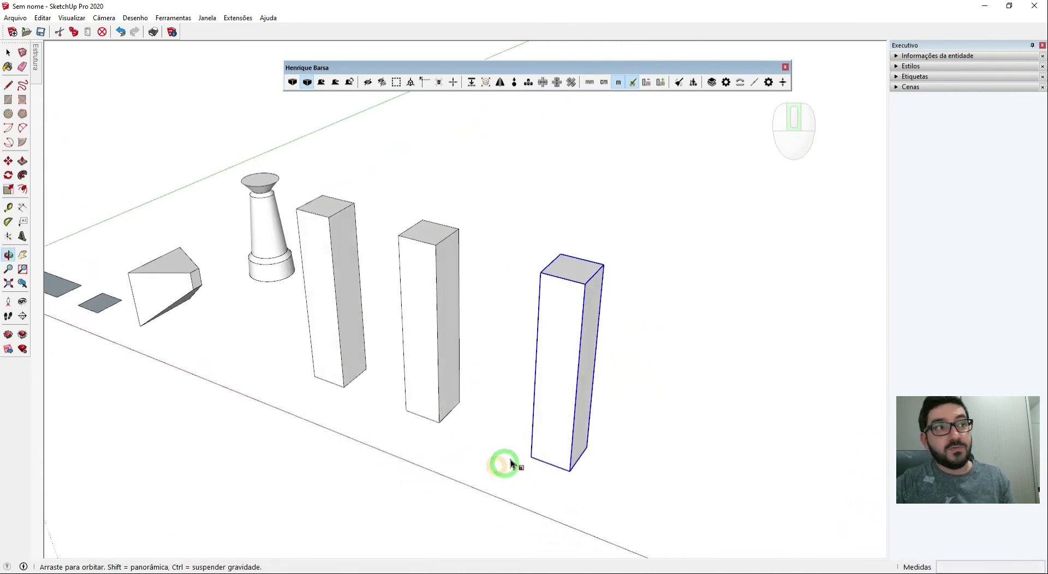
scroll(507, 463, "up", 3)
middle_click_drag(599, 244, 528, 215)
key("s")
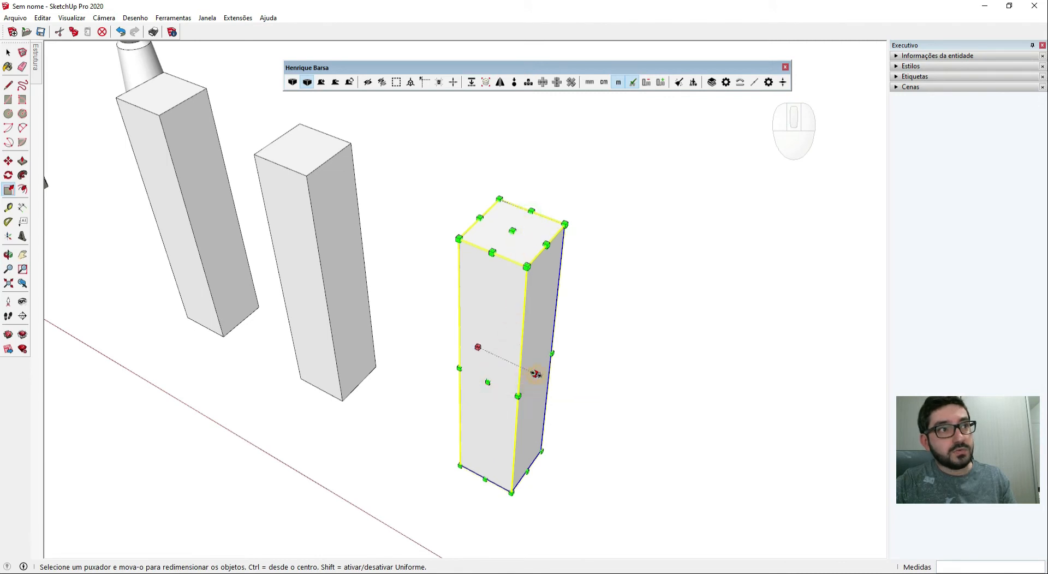
left_click_drag(536, 374, 447, 417)
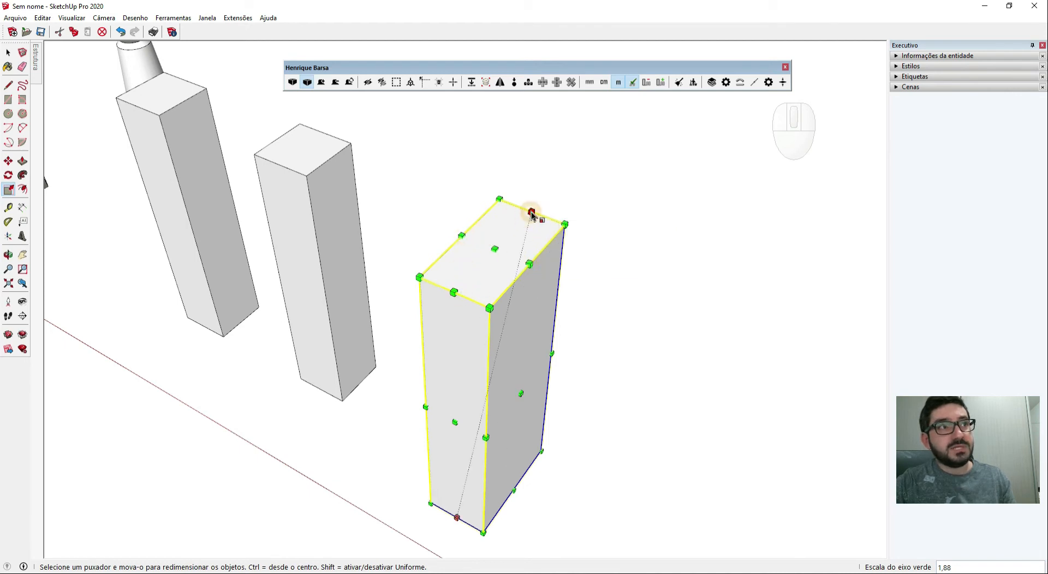
Scale the stretched column from its back top edge along the green and blue axes, making it narrower and taller
left_click_drag(533, 211, 498, 204)
key("space")
scroll(463, 224, "down", 6)
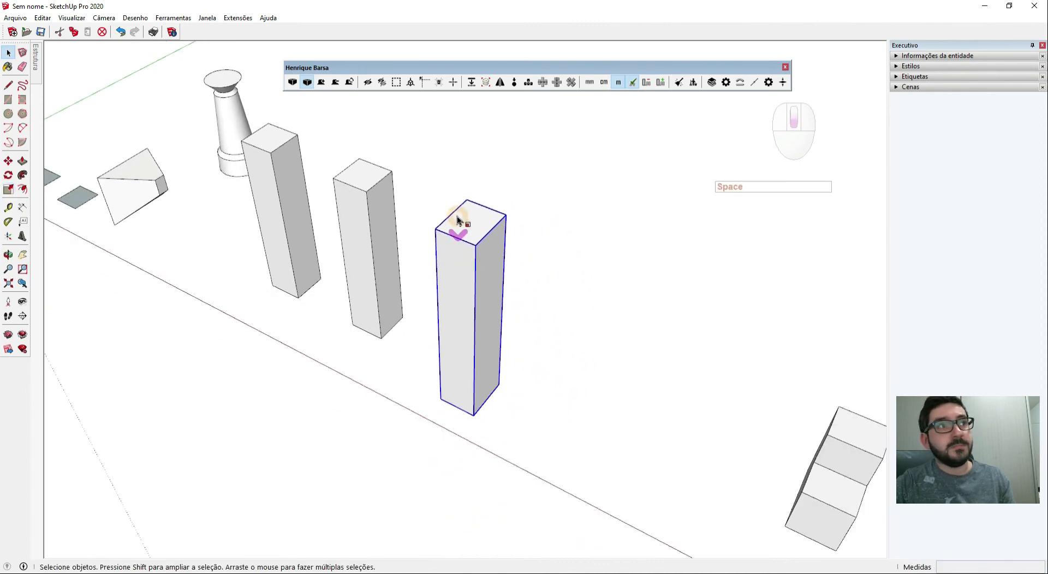
Mirror the notched block along the green axis with a scale of -1,00 and mirror it back the same way
scroll(570, 327, "up", 2)
left_click(571, 327)
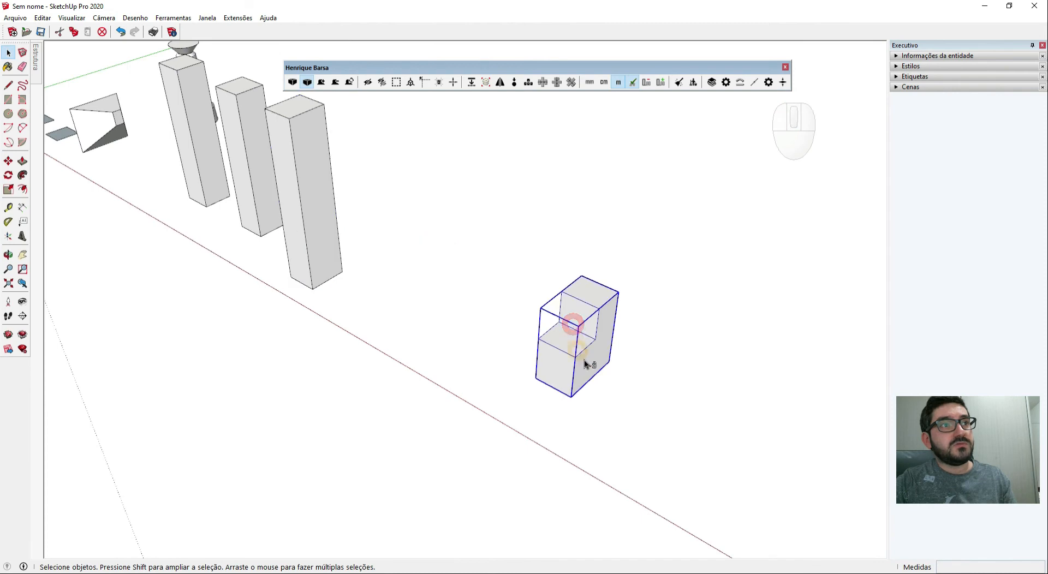
scroll(584, 328, "up", 4)
middle_click_drag(574, 318, 517, 322, "shift")
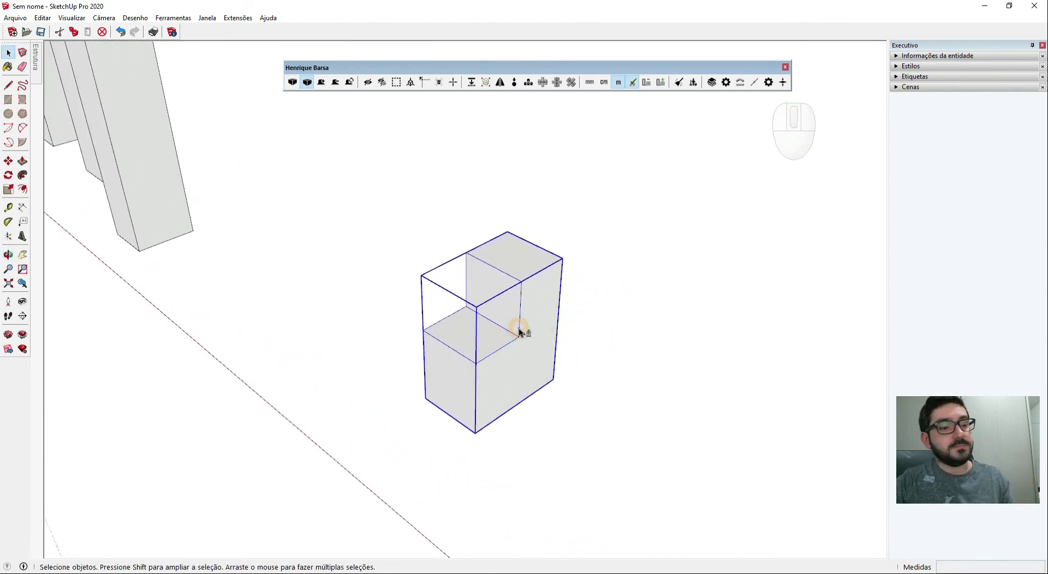
key("s")
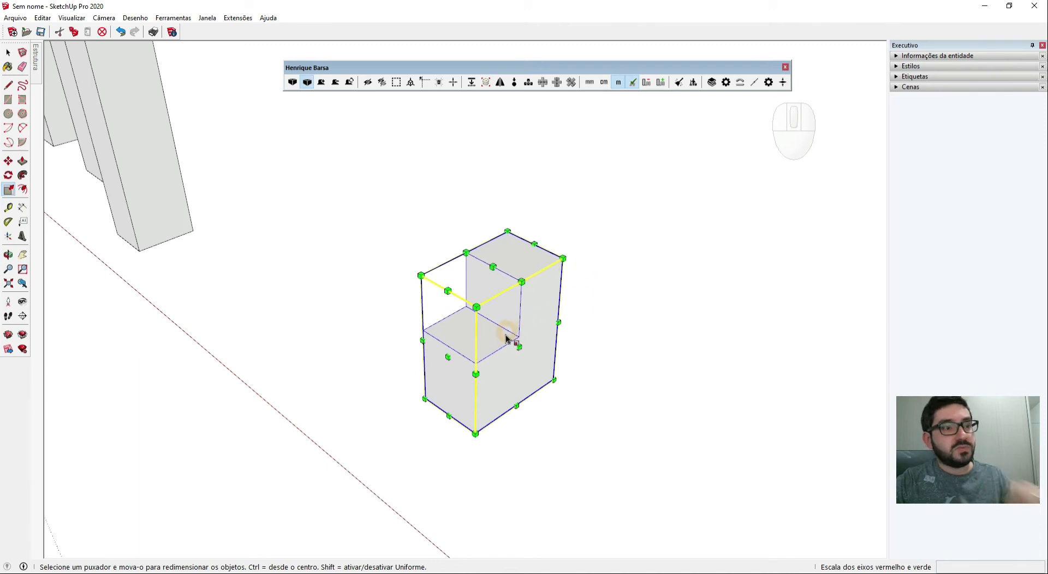
middle_click_drag(498, 335, 494, 348)
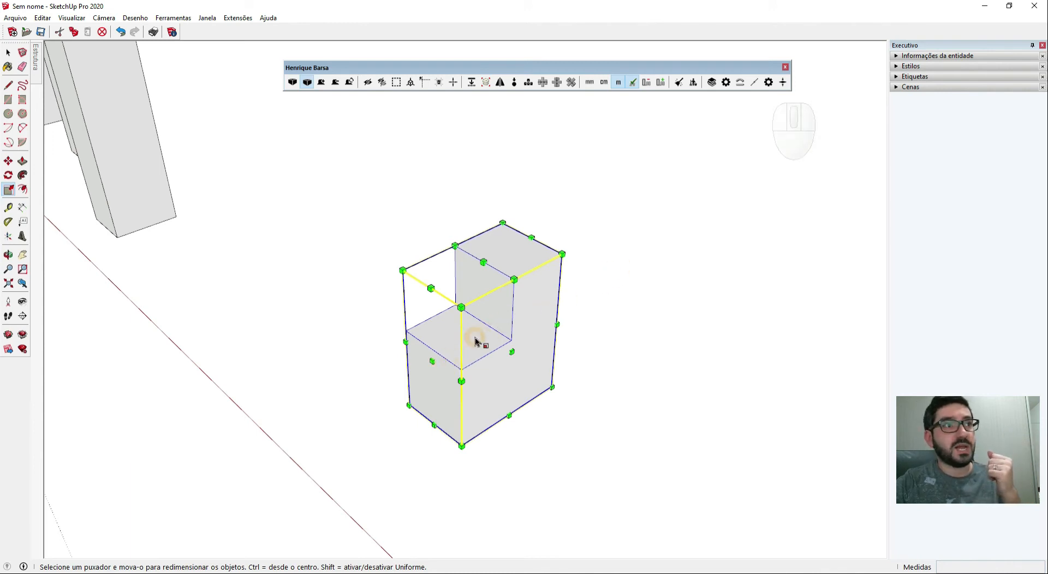
left_click(431, 362)
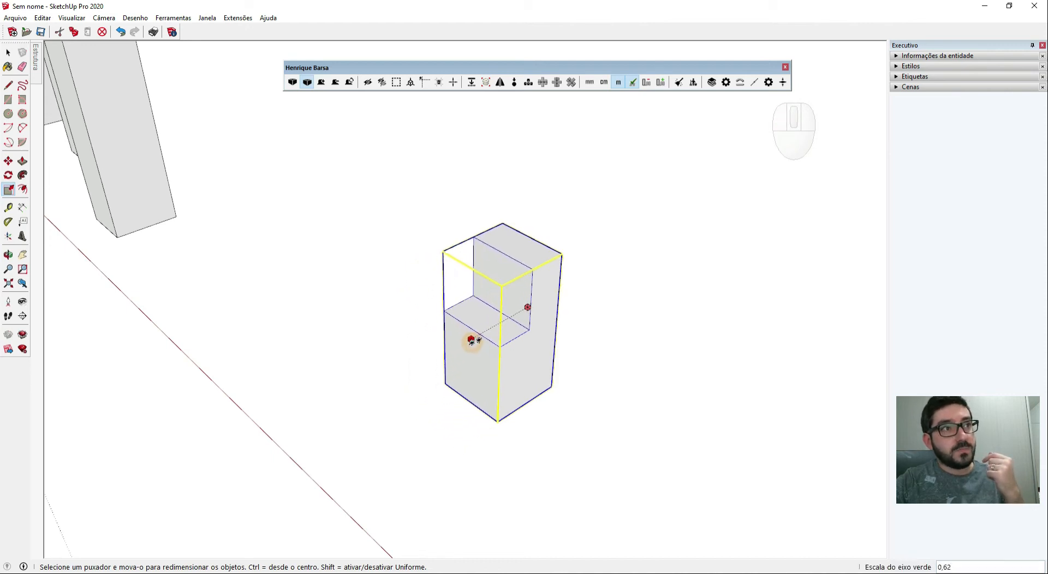
left_click_drag(472, 341, 443, 377)
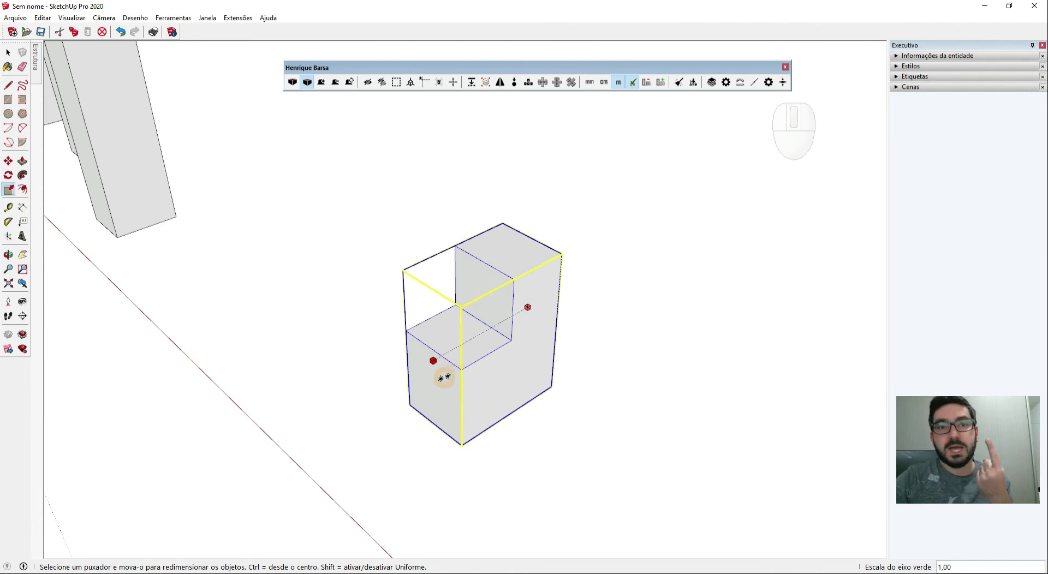
left_click_drag(452, 374, 628, 302)
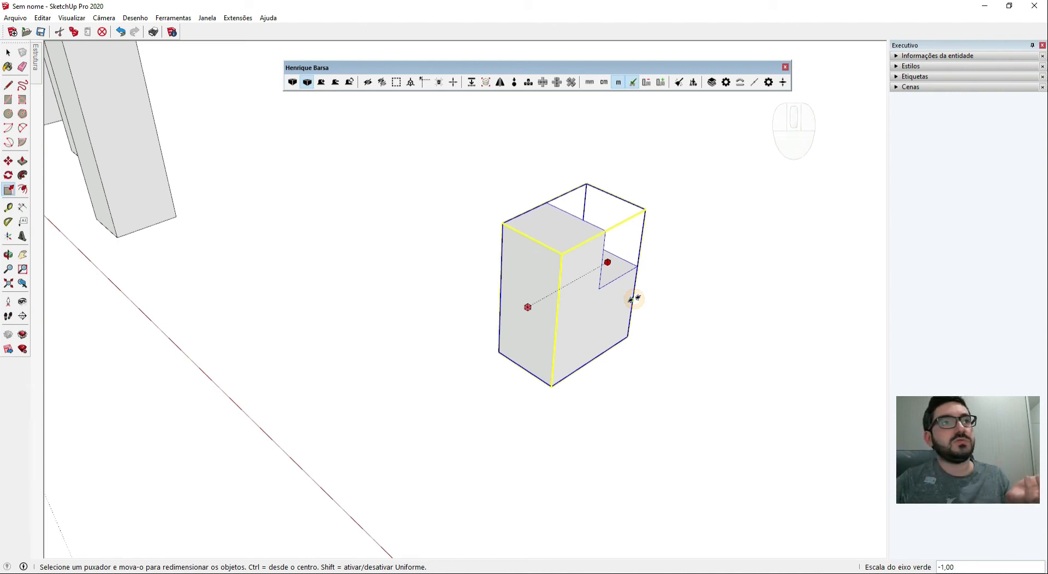
left_click_drag(634, 298, 631, 297)
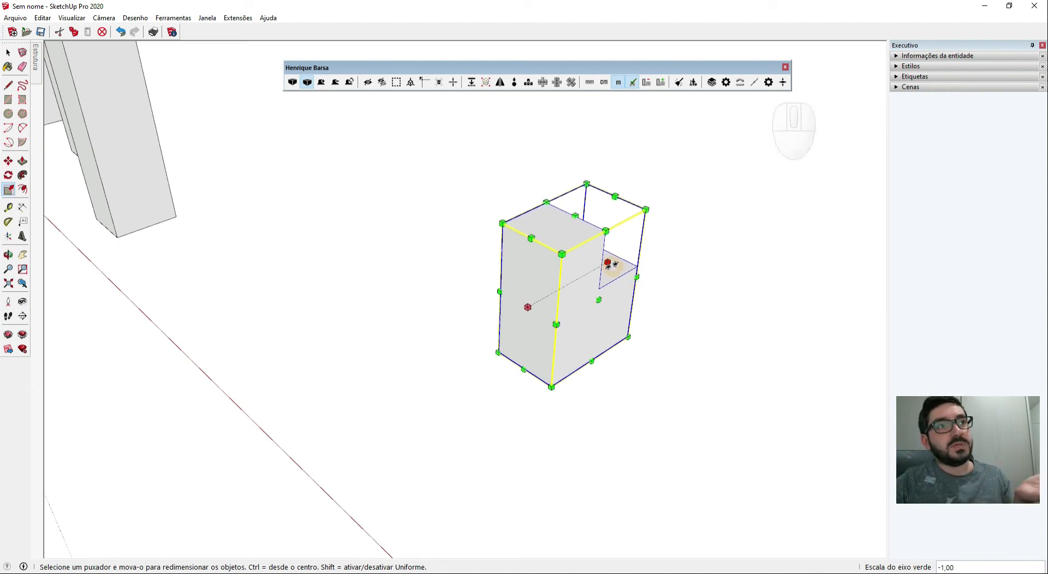
left_click_drag(605, 264, 425, 340)
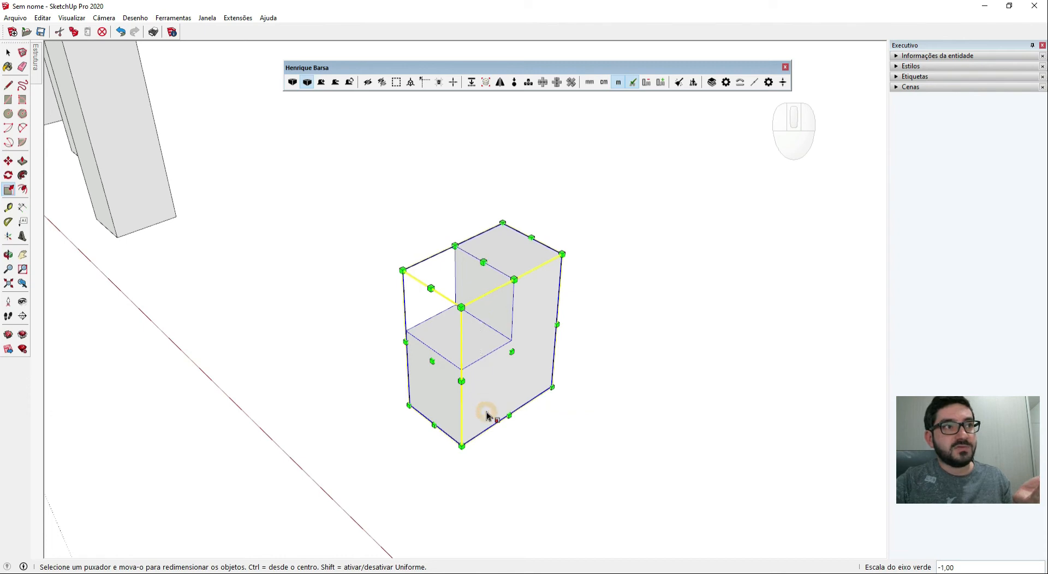
Flip the notched block upside down by scaling its bottom face along the blue axis to -1,00
middle_click_drag(484, 414, 491, 55)
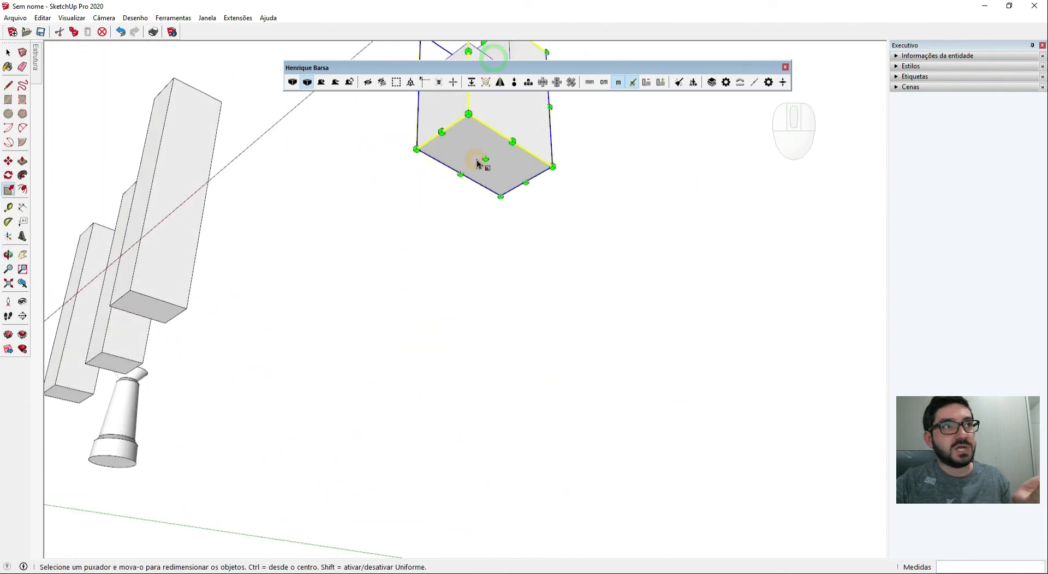
middle_click_drag(491, 131, 489, 360)
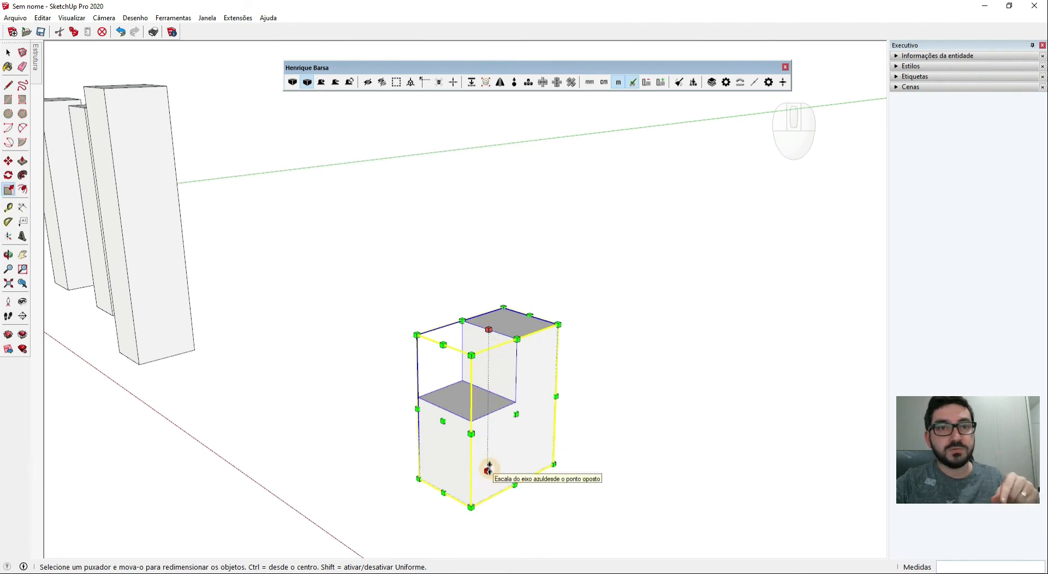
left_click_drag(488, 469, 507, 166)
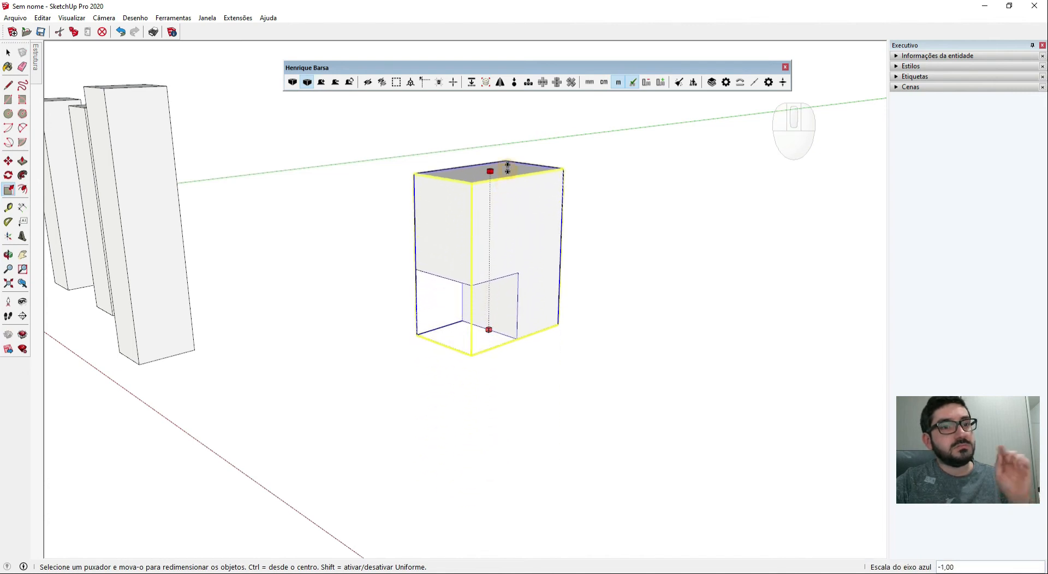
left_click(508, 166)
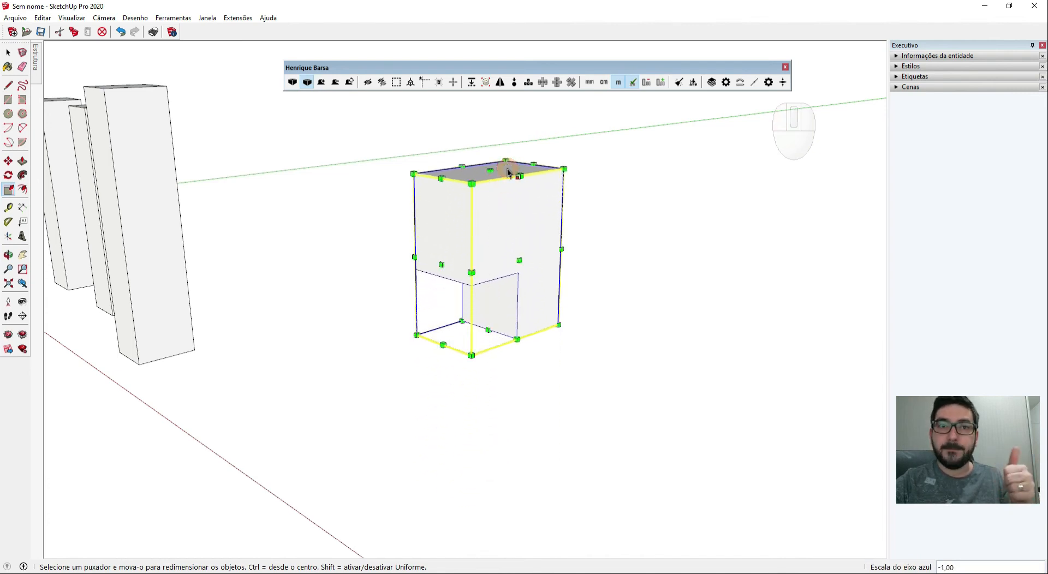
scroll(404, 273, "down", 5)
key("space")
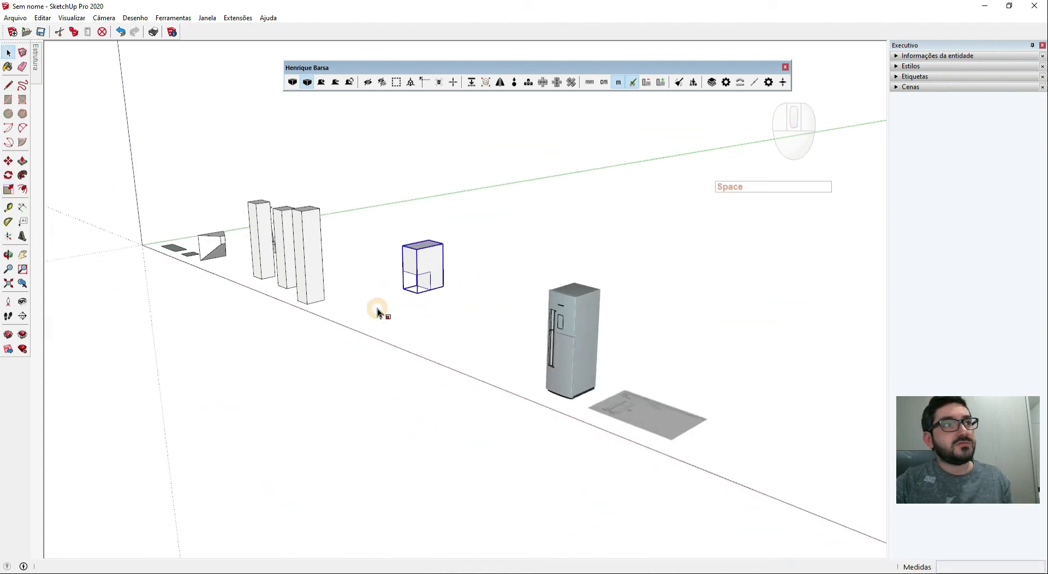
left_click(378, 295)
Select the refrigerator and measure vertically down from its top face with the Tape Measure
scroll(401, 307, "down", 2)
middle_click_drag(402, 306, 440, 355)
scroll(568, 440, "up", 5)
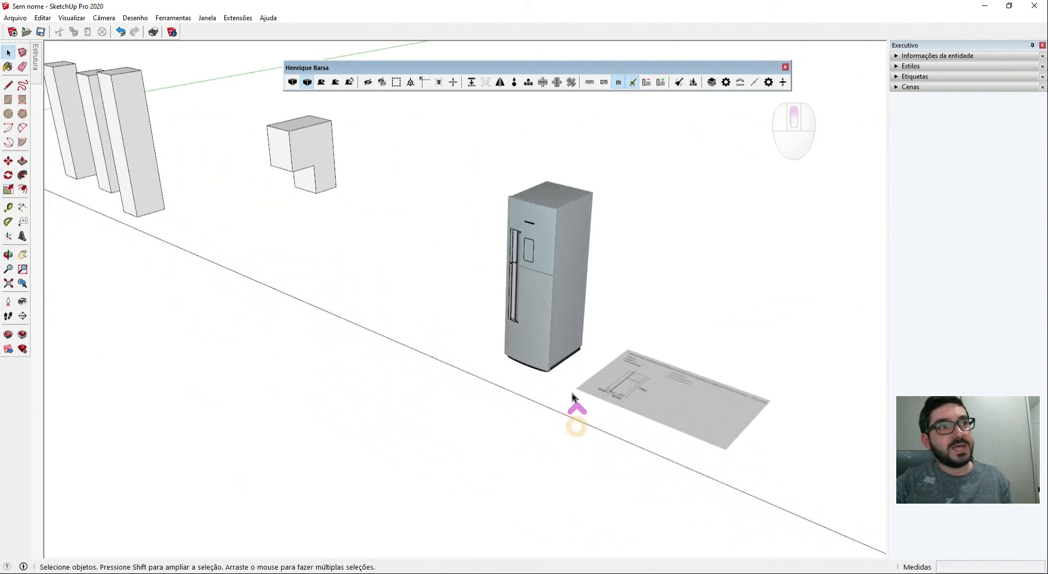
left_click(549, 309)
middle_click_drag(548, 309, 492, 327, "shift")
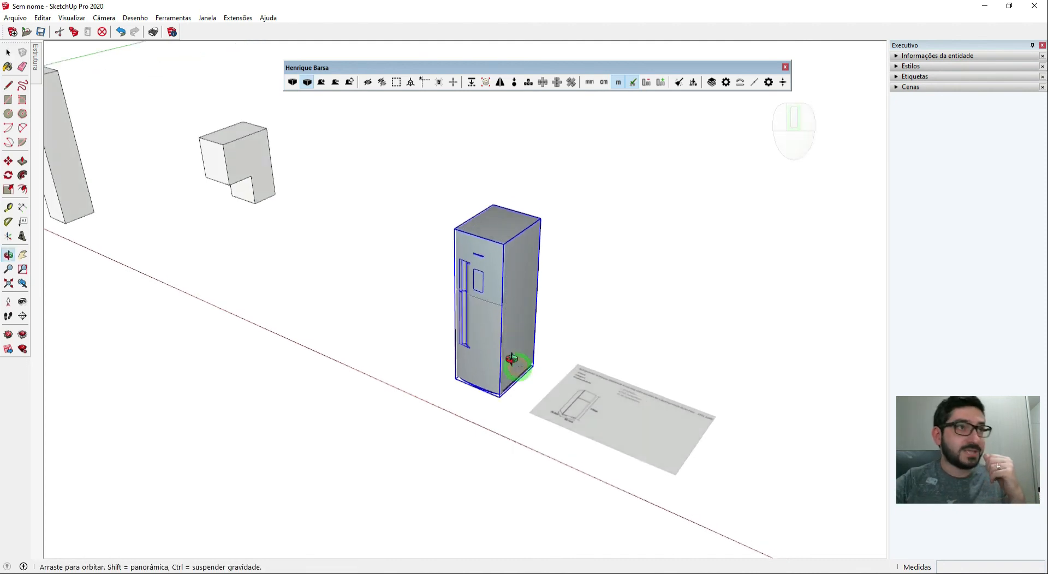
scroll(546, 409, "up", 3)
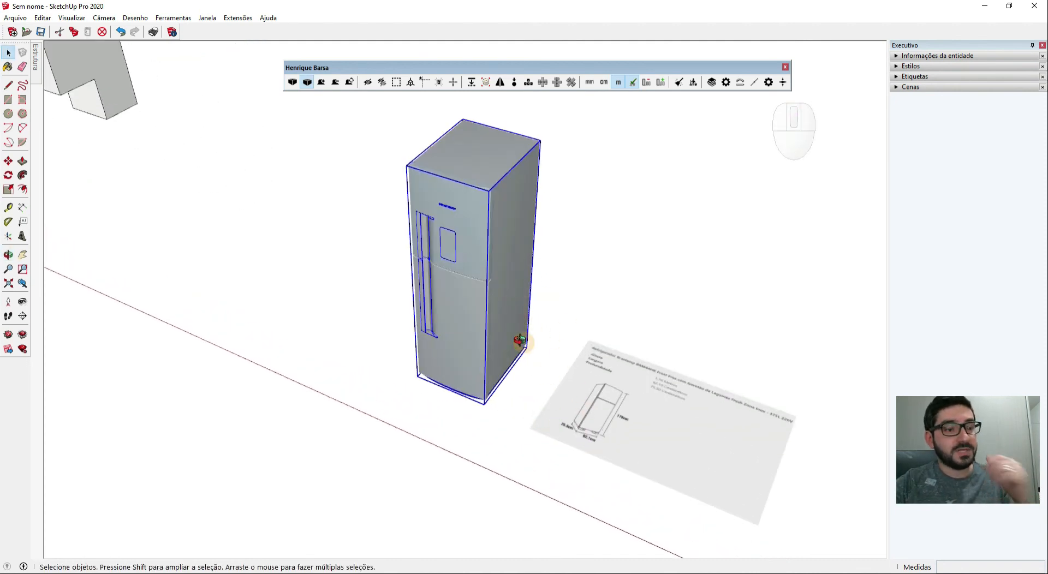
middle_click_drag(520, 341, 519, 296)
key("t")
left_click(493, 148)
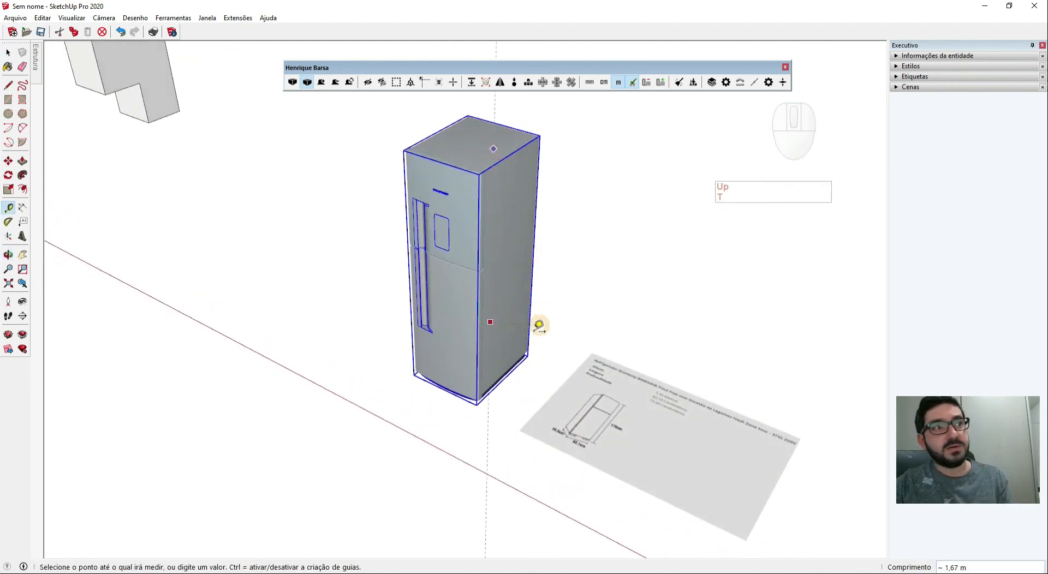
key("space")
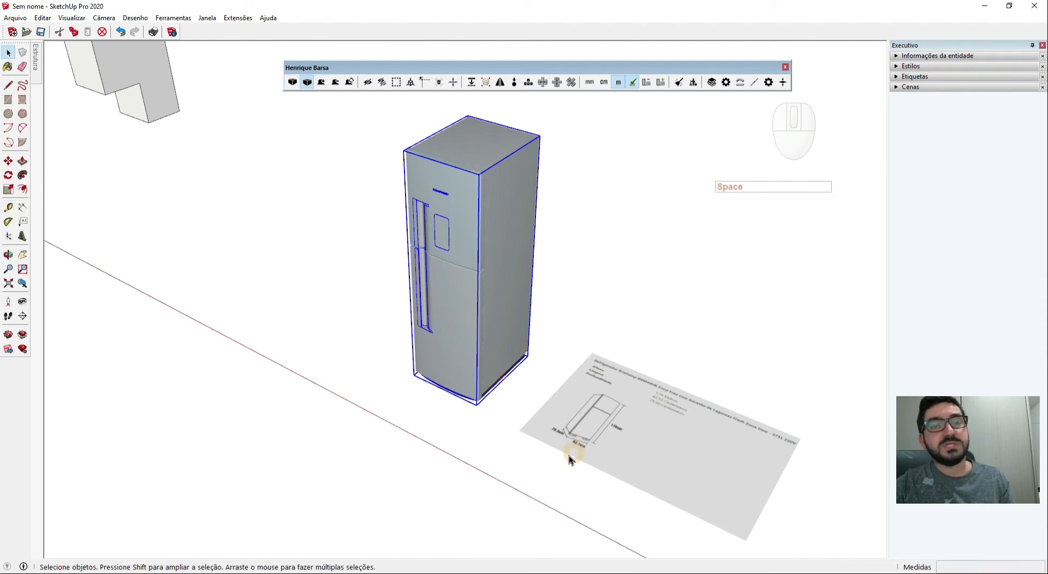
mouse_move(516, 390)
middle_mouse_down()
mouse_move(486, 400)
mouse_move(529, 402)
middle_mouse_up()
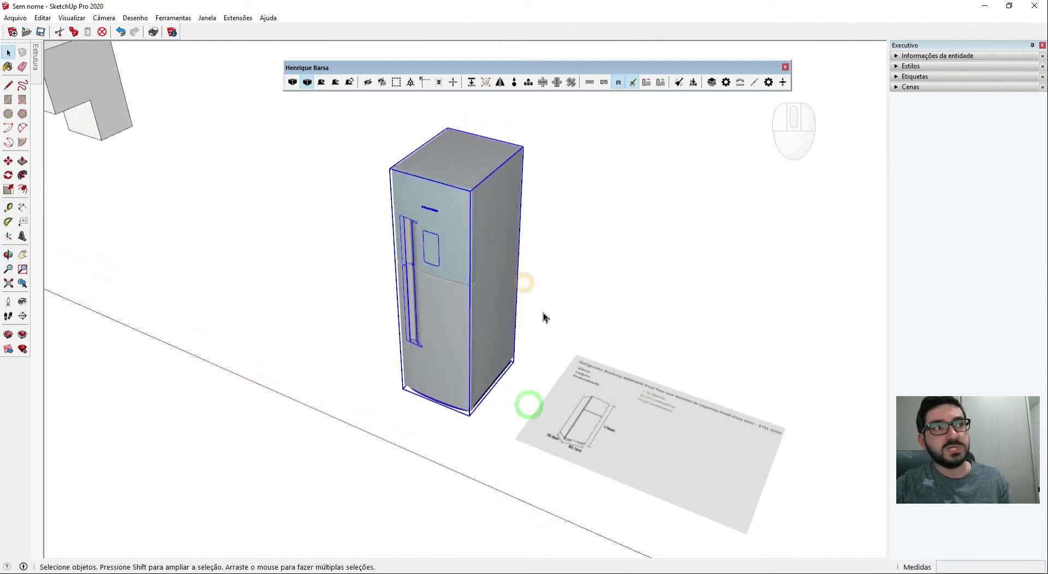
middle_click_drag(545, 313, 538, 326)
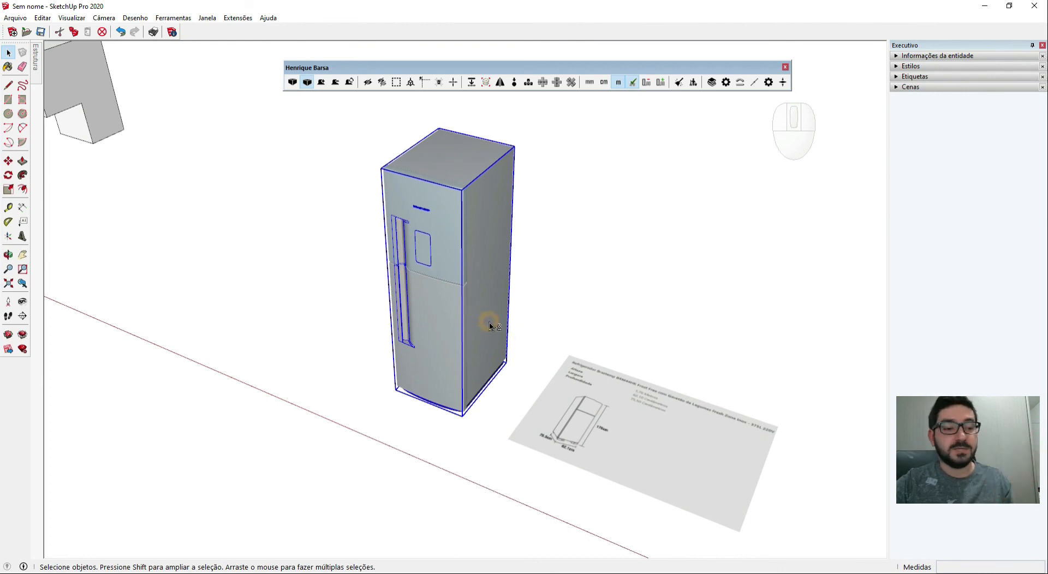
Scale the refrigerator from its top face along the blue axis to the data-sheet height of 1,76m
key("s")
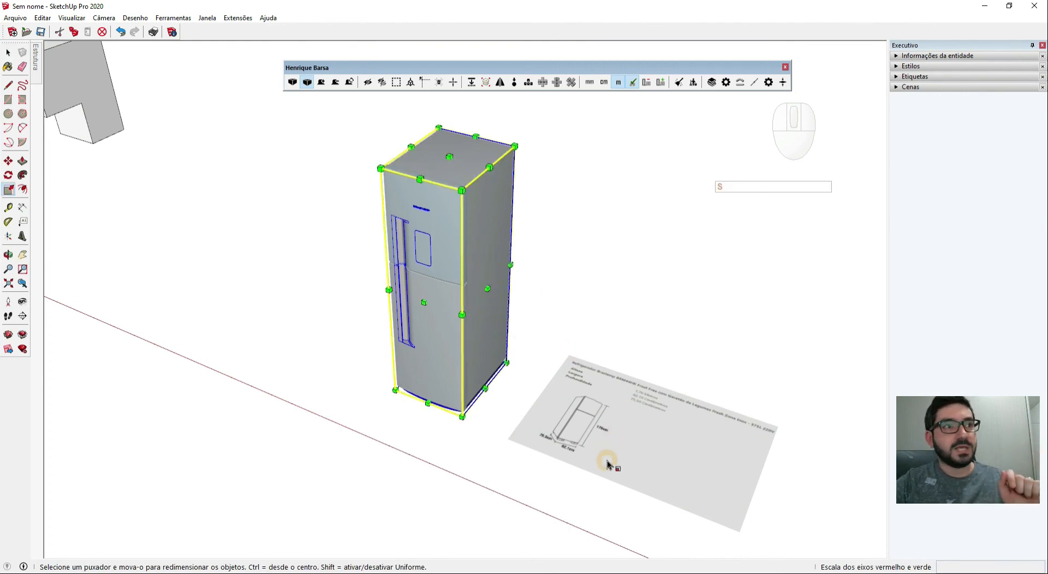
scroll(568, 428, "up", 5)
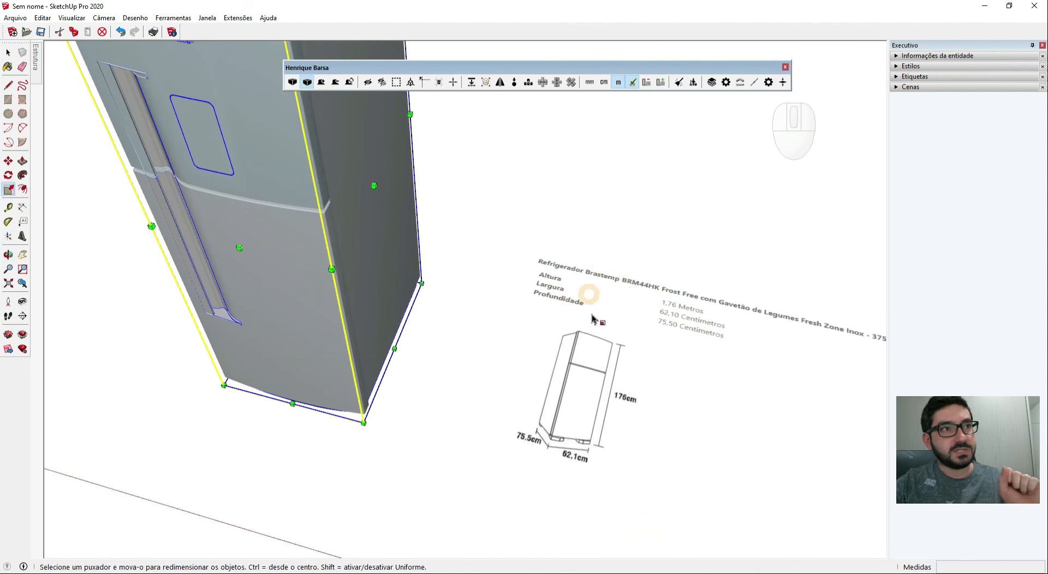
middle_click_drag(547, 393, 592, 438)
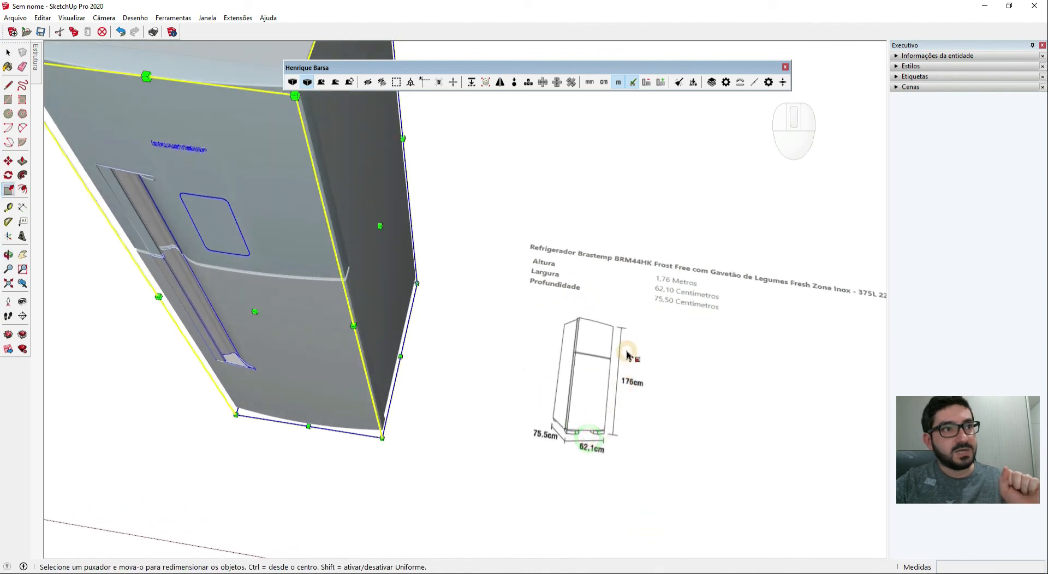
middle_click_drag(628, 370, 565, 385)
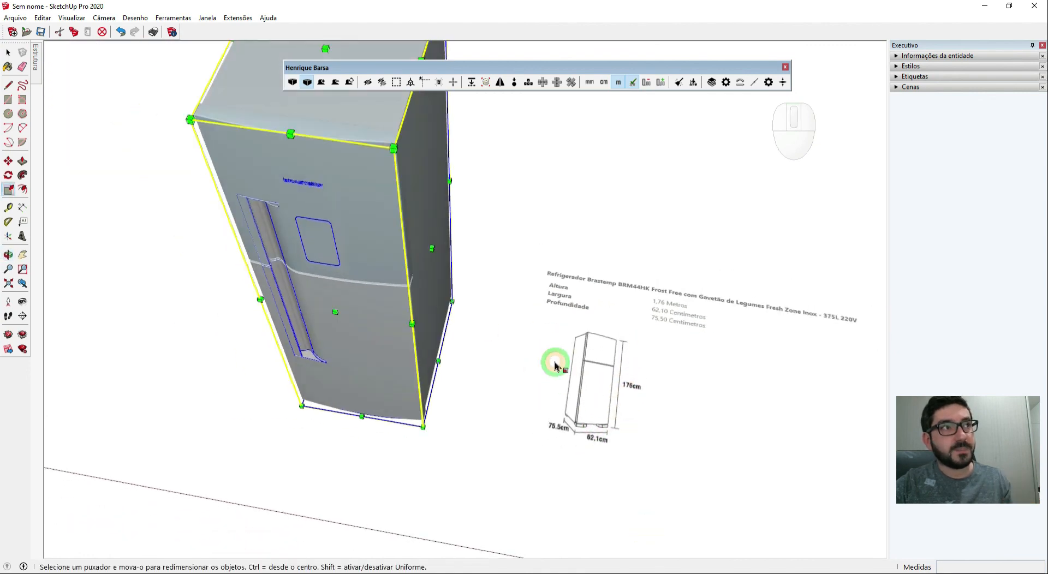
scroll(557, 365, "down", 3)
left_click_drag(426, 186, 445, 232)
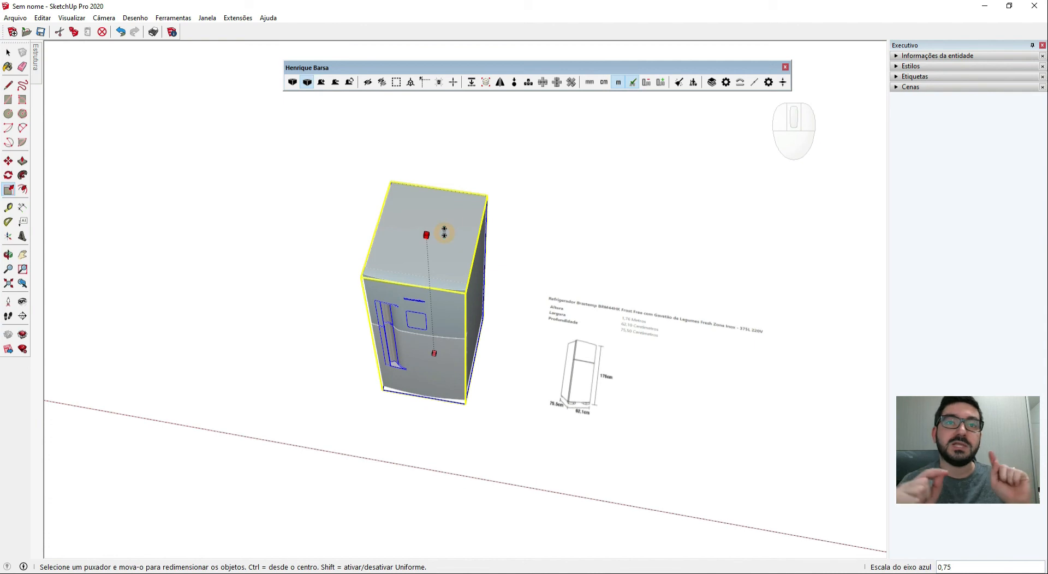
type("1,")
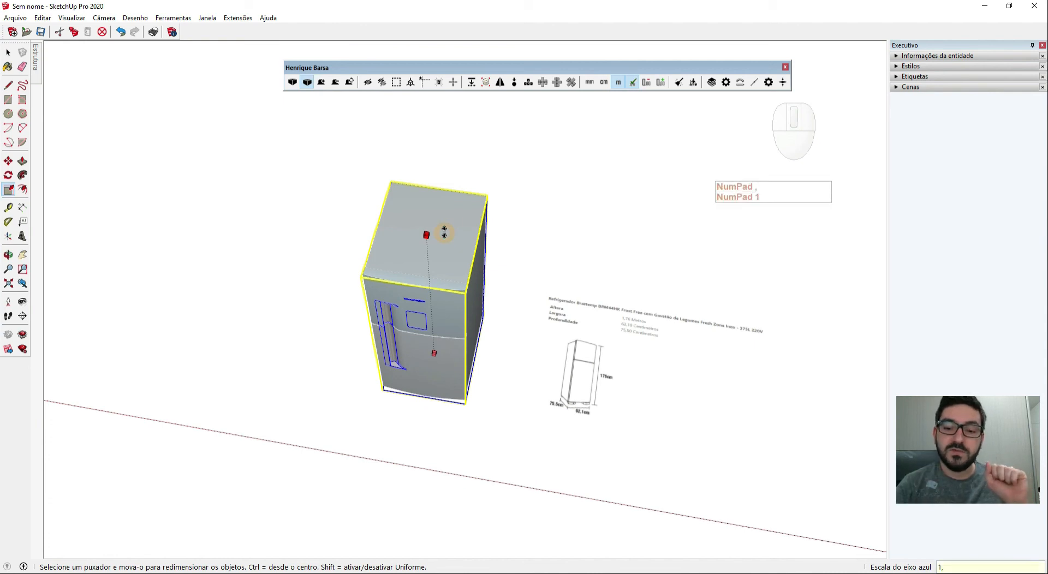
type("76m")
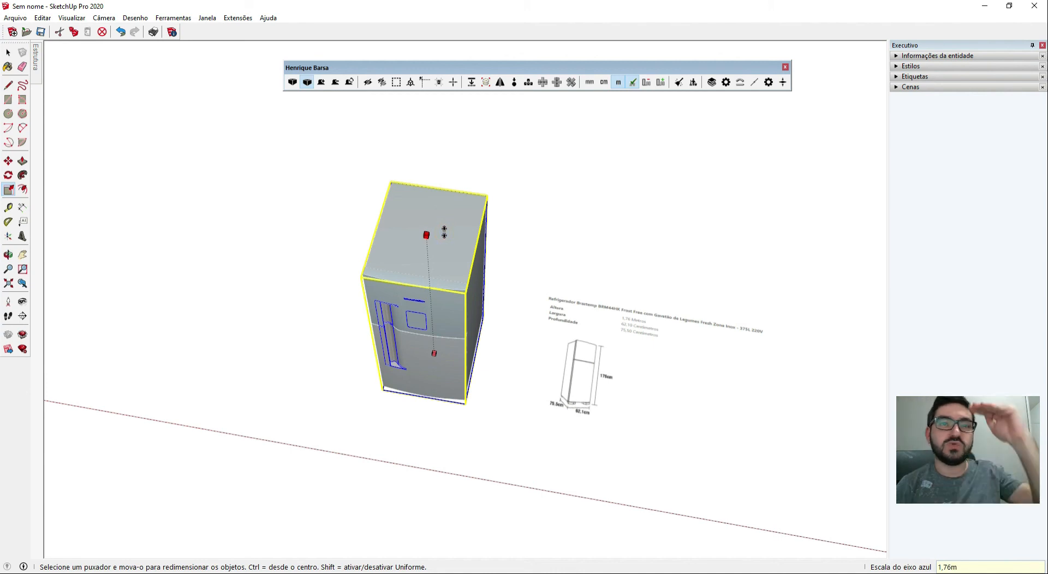
key("Return")
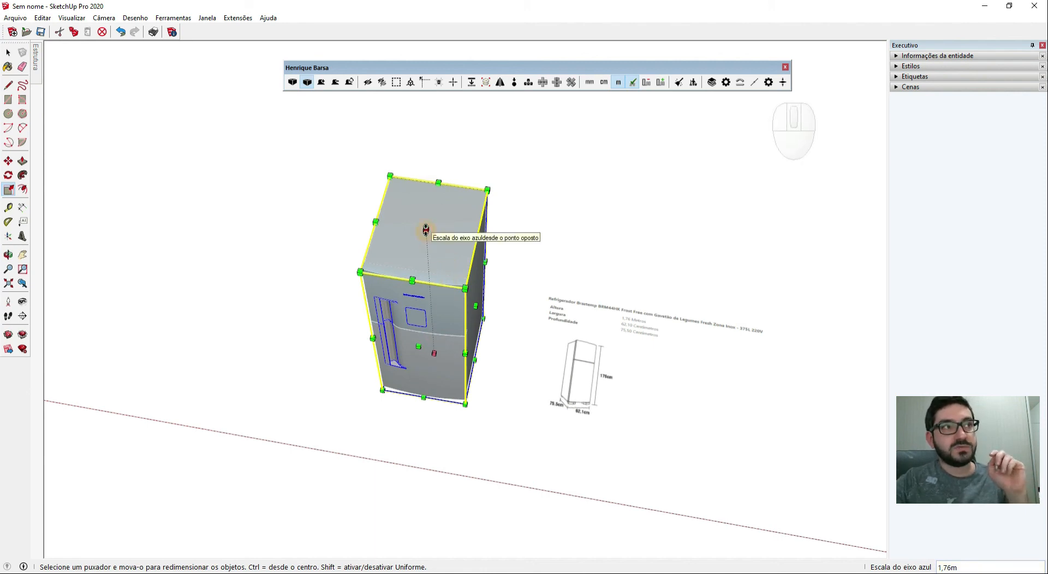
left_click(426, 228)
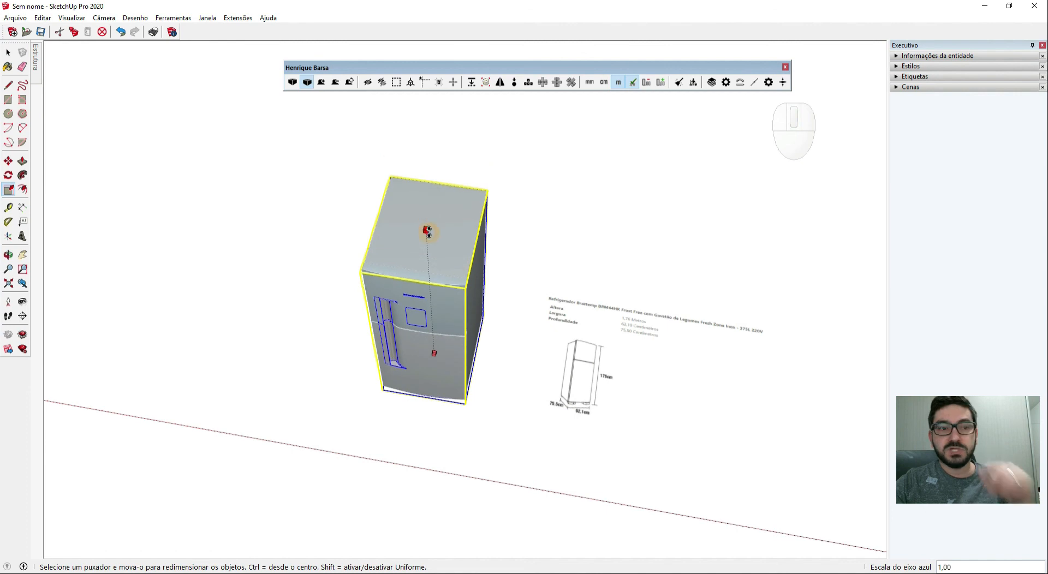
key("space")
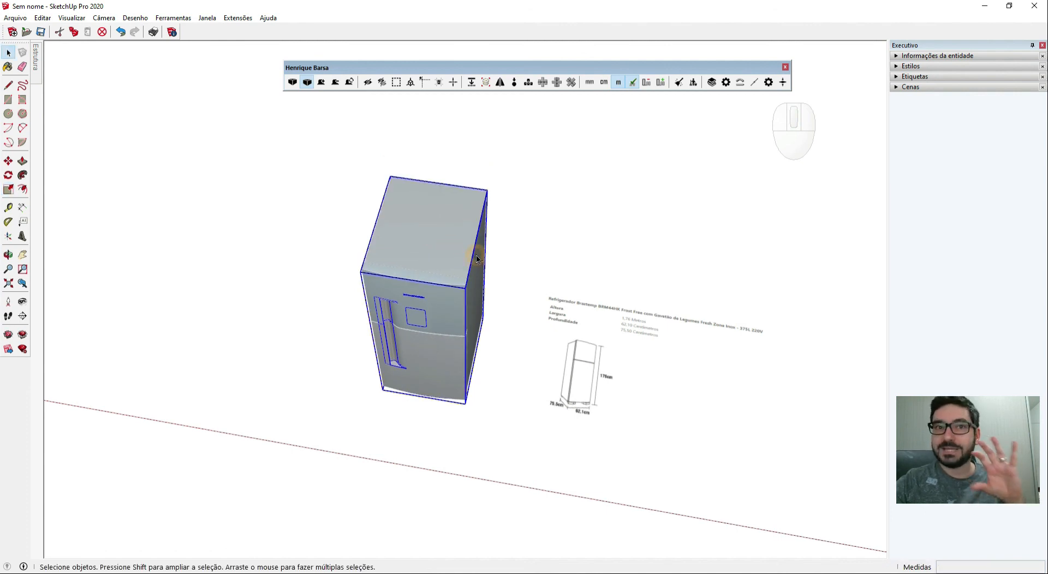
Scale the refrigerator from its front face along the green axis to a depth of ,755m
middle_click_drag(475, 331, 456, 269)
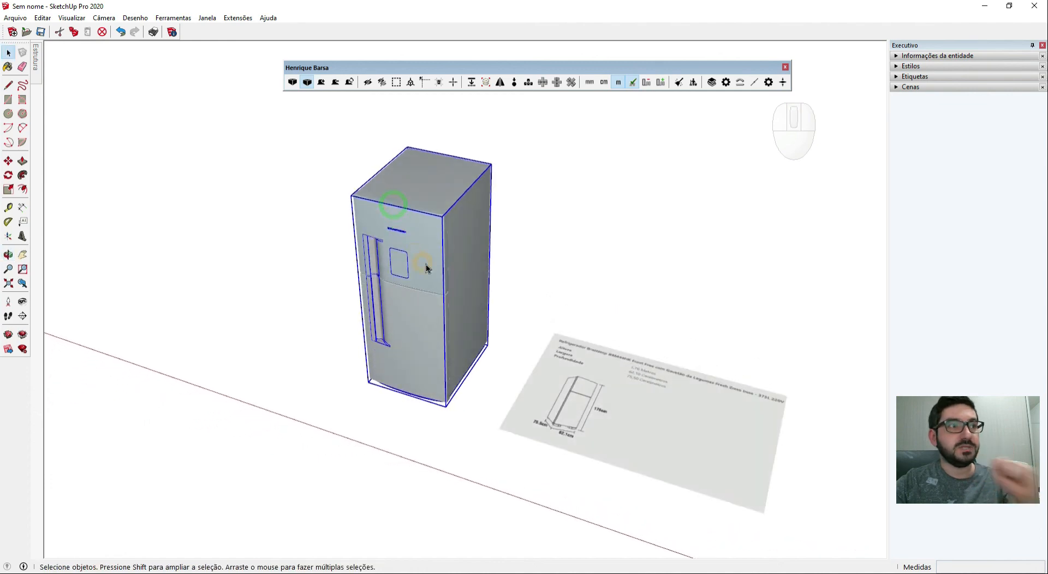
scroll(475, 265, "up", 2)
key("s")
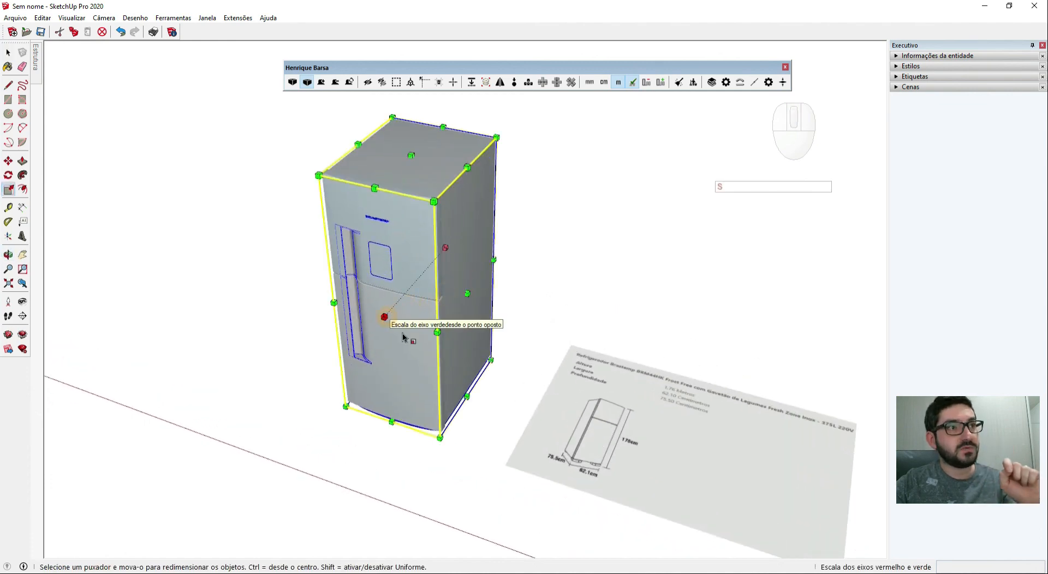
scroll(573, 474, "up", 3)
scroll(453, 447, "down", 2)
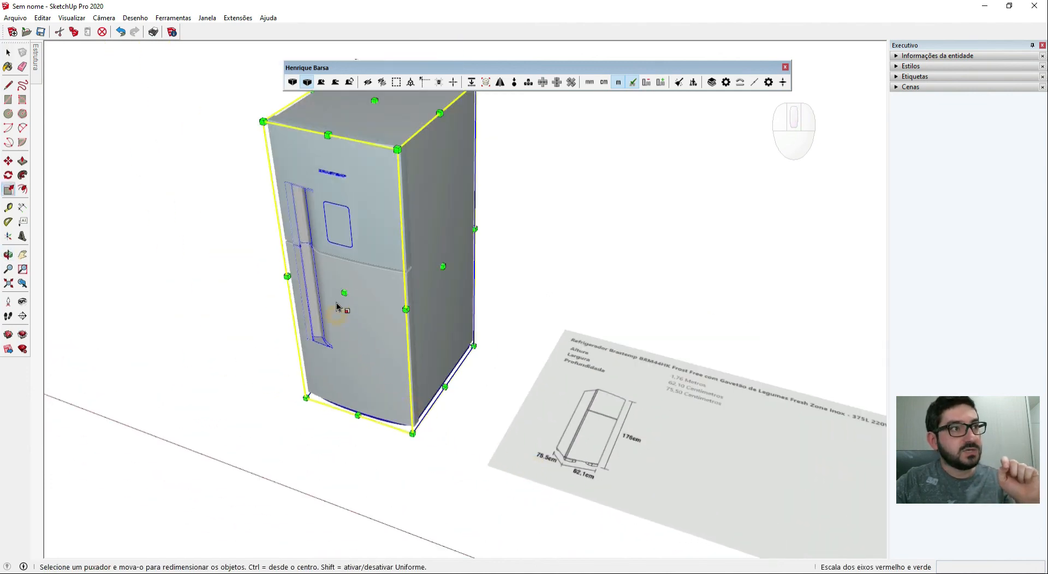
type(",")
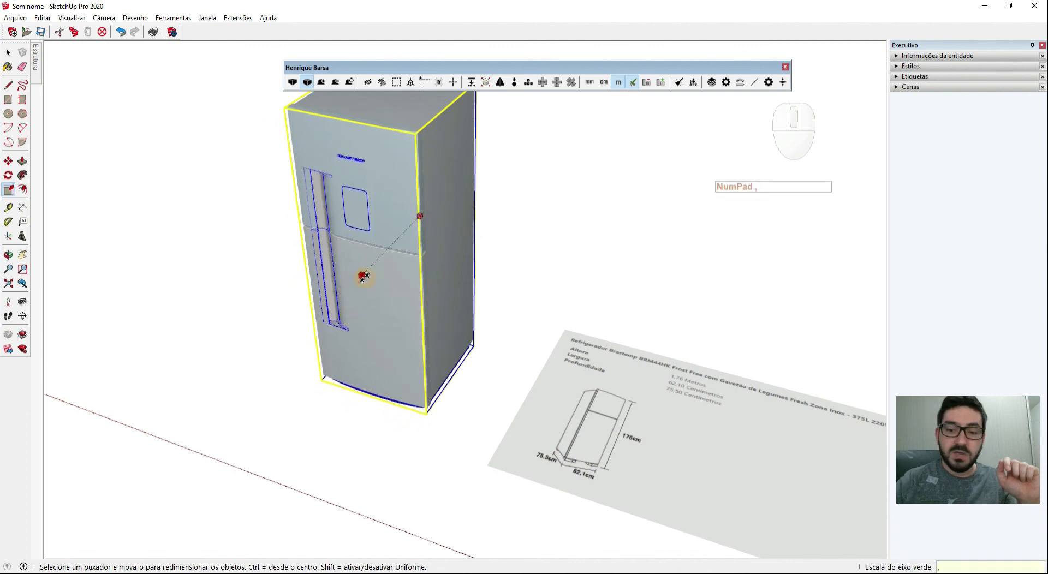
type("755m")
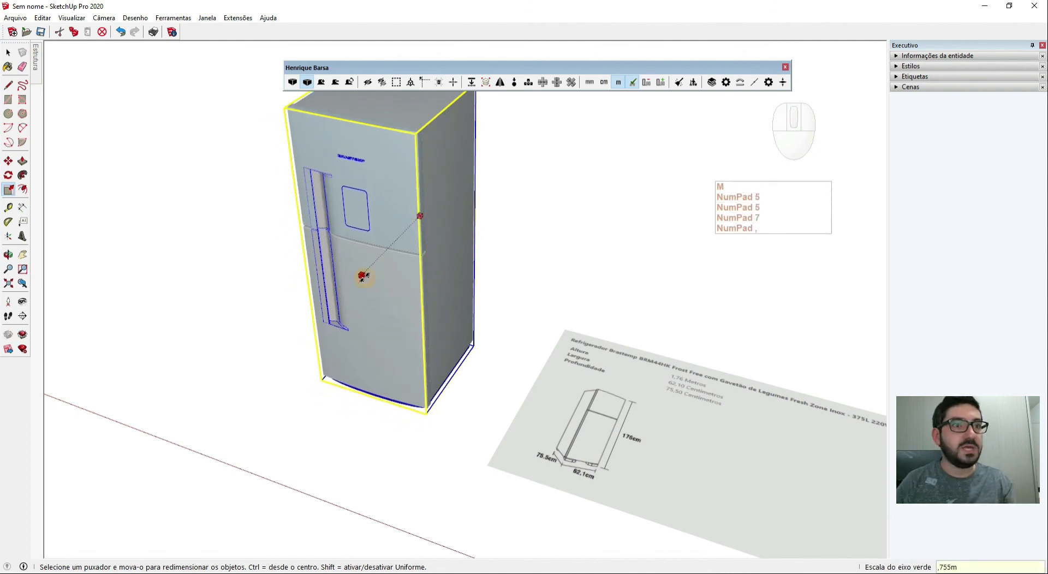
key("Return")
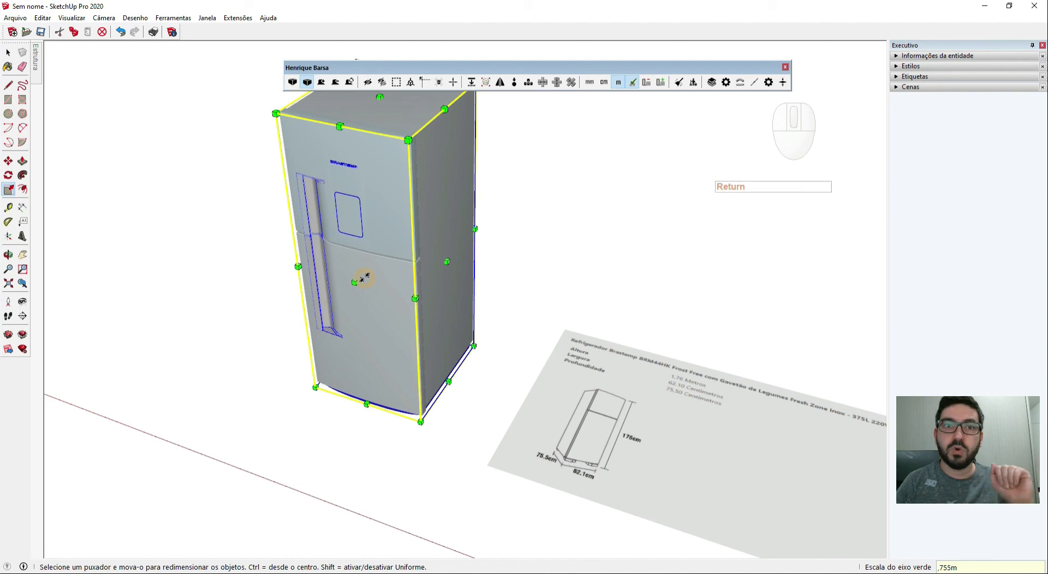
Scale the refrigerator from its side face along the red axis to a width of 62,1cm, and deselect it
middle_click_drag(570, 440, 607, 495)
scroll(607, 495, "up", 3)
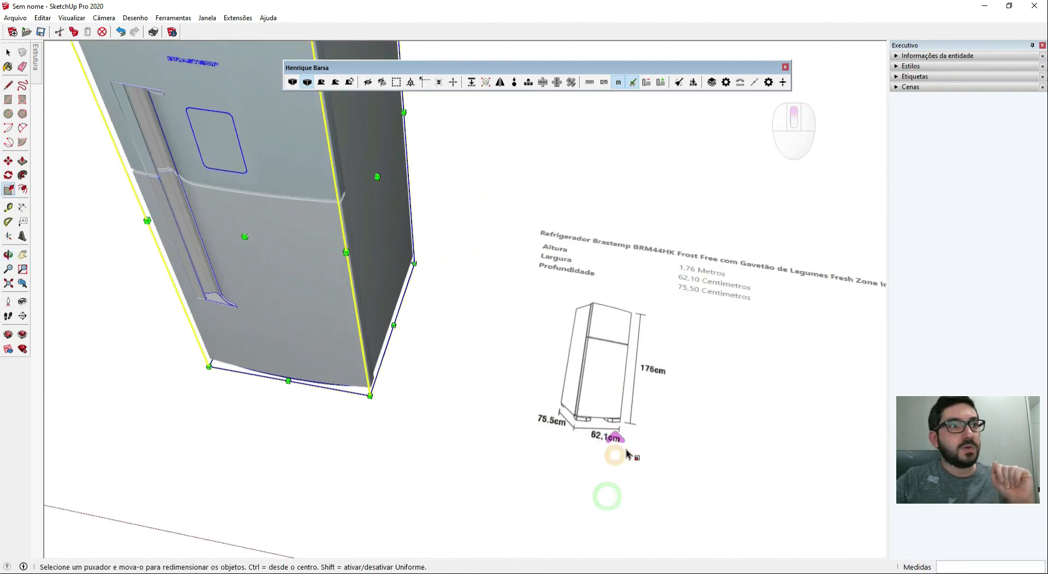
left_click(377, 177)
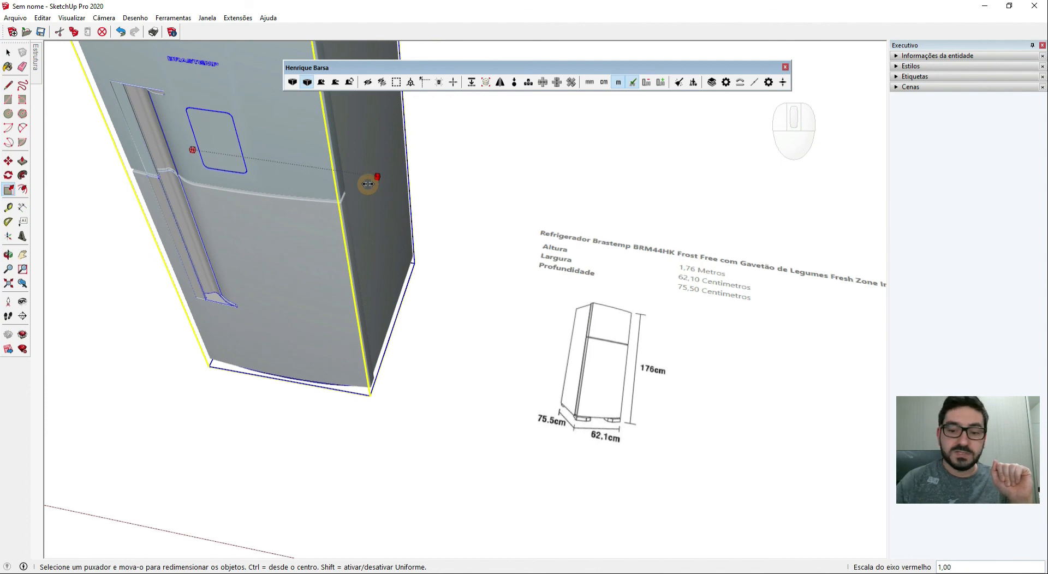
type("62,1")
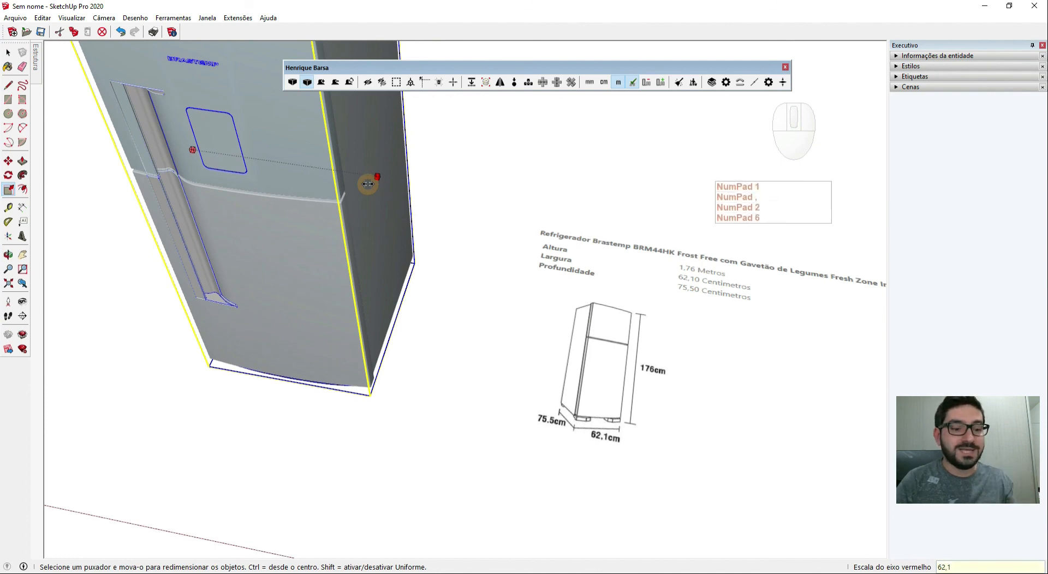
type("cm")
key("Return")
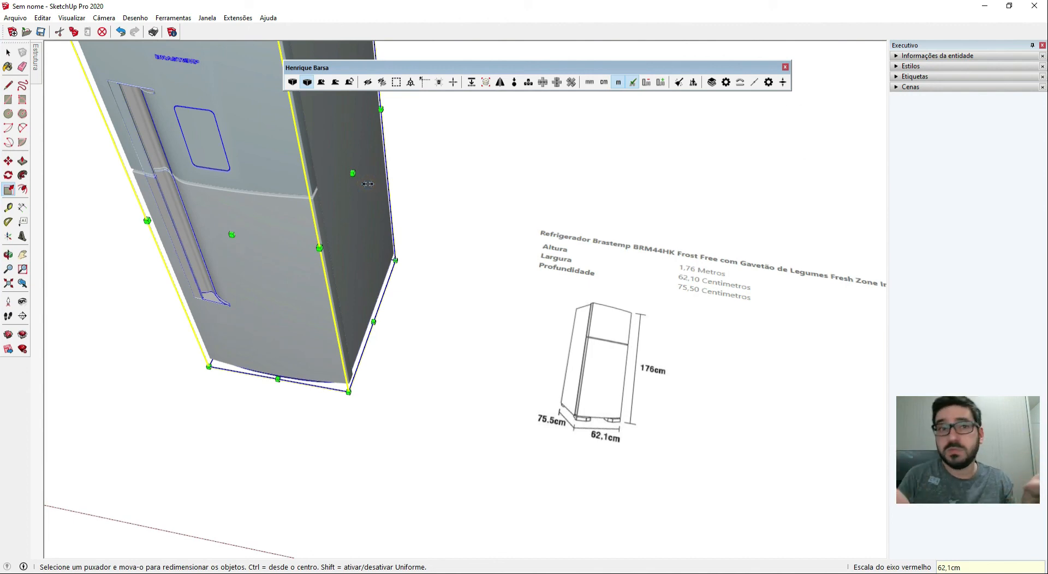
scroll(378, 306, "down", 5)
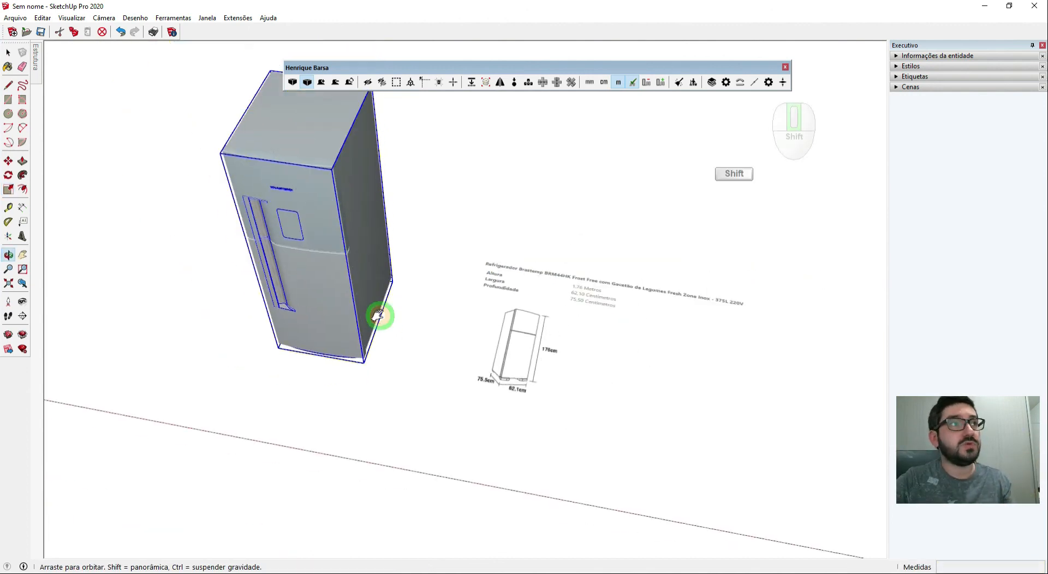
middle_click_drag(380, 316, 156, 193)
left_click_drag(71, 208, 461, 416)
key("space")
left_click(457, 408)
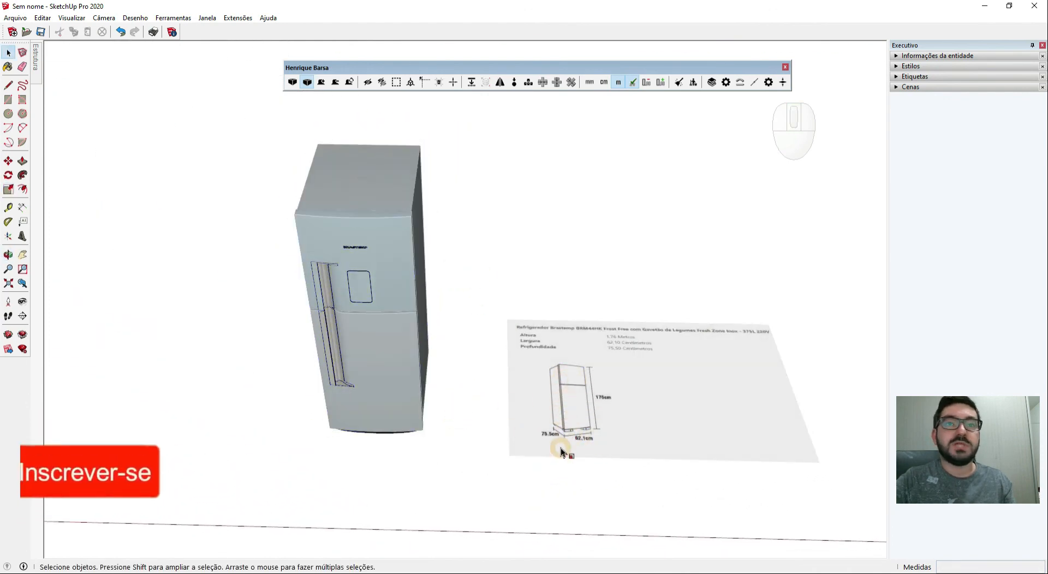
Select the resized refrigerator again and start the Scale tool on it
middle_click_drag(440, 402, 361, 347)
scroll(407, 309, "down", 1)
left_click(407, 295)
middle_click_drag(407, 294, 430, 336, "shift")
scroll(431, 297, "down", 3)
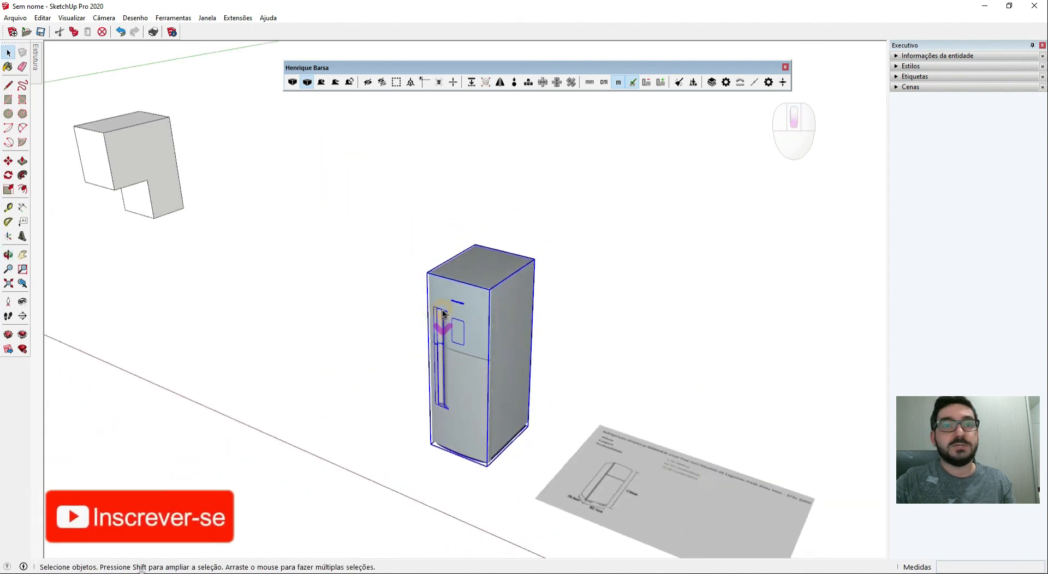
key("s")
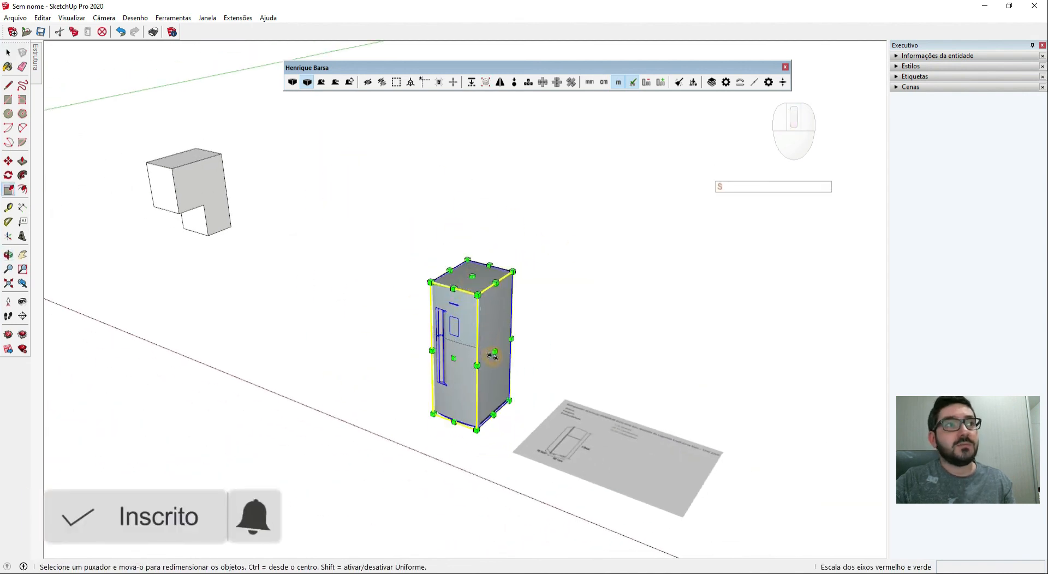